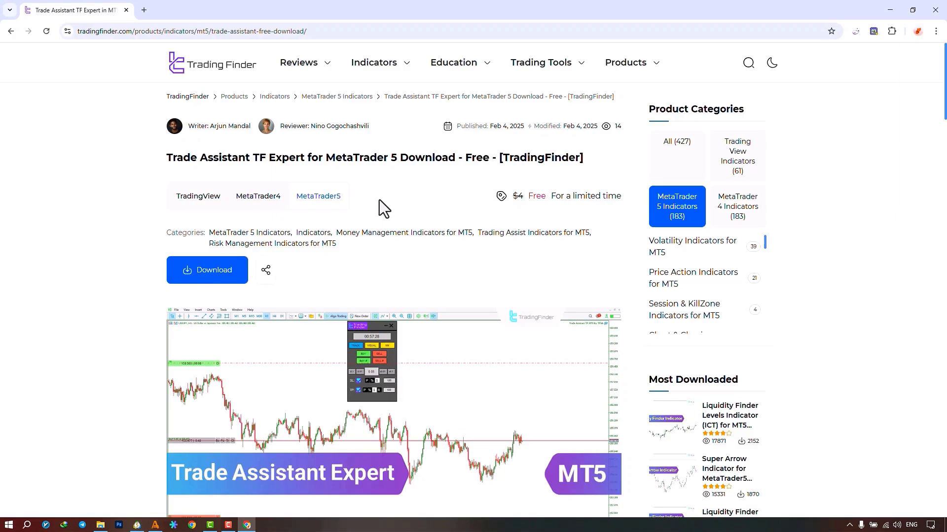
# Step: Review the Trade Assistant TF Expert product page, including its description, specifications table and buy trade example
pyautogui.scroll(-5, 380, 200)
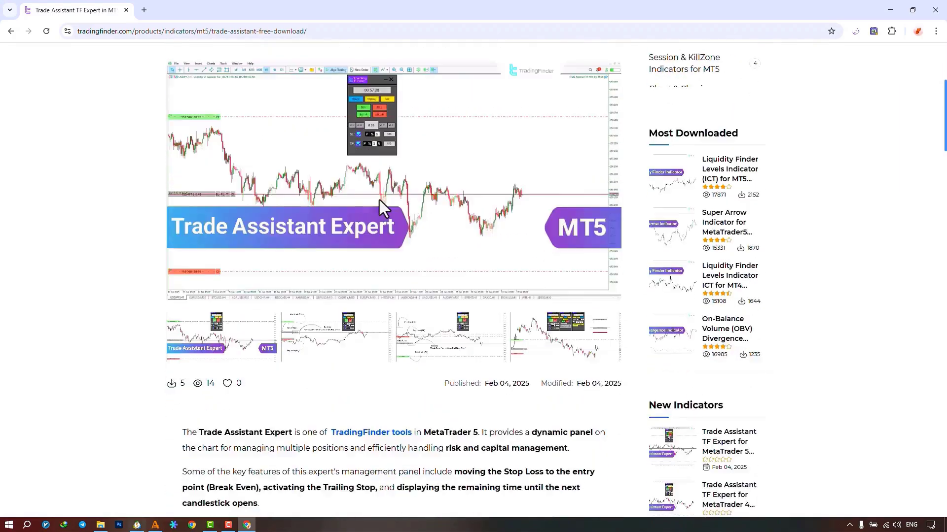
pyautogui.scroll(-10, 382, 207)
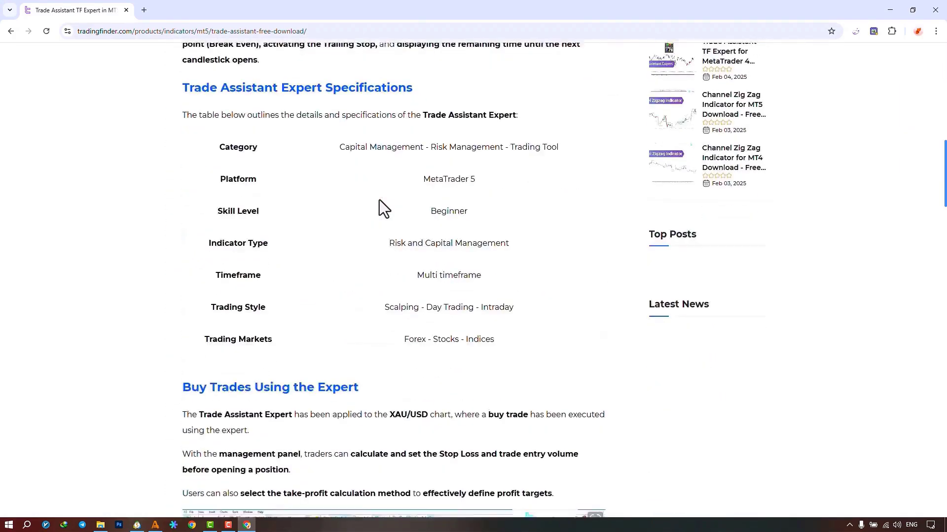
pyautogui.scroll(-10, 384, 208)
pyautogui.scroll(11, 383, 208)
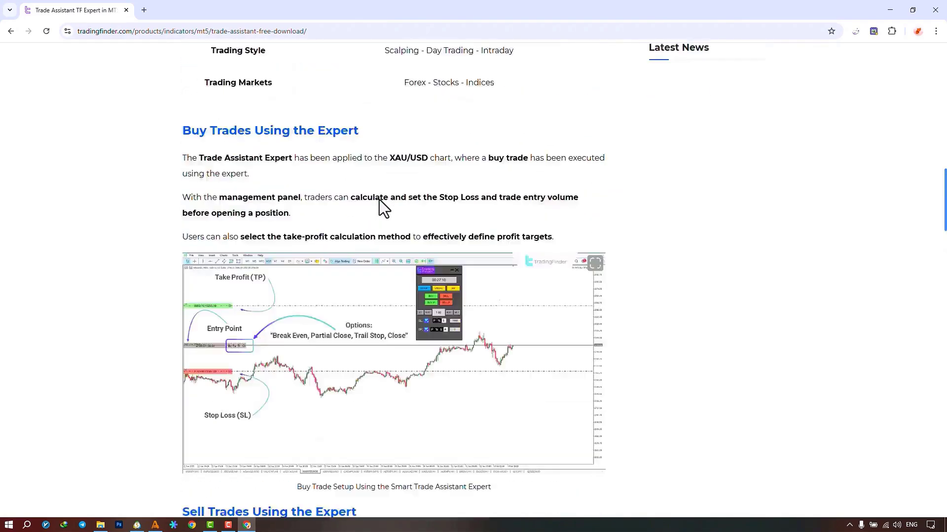
pyautogui.scroll(15, 380, 200)
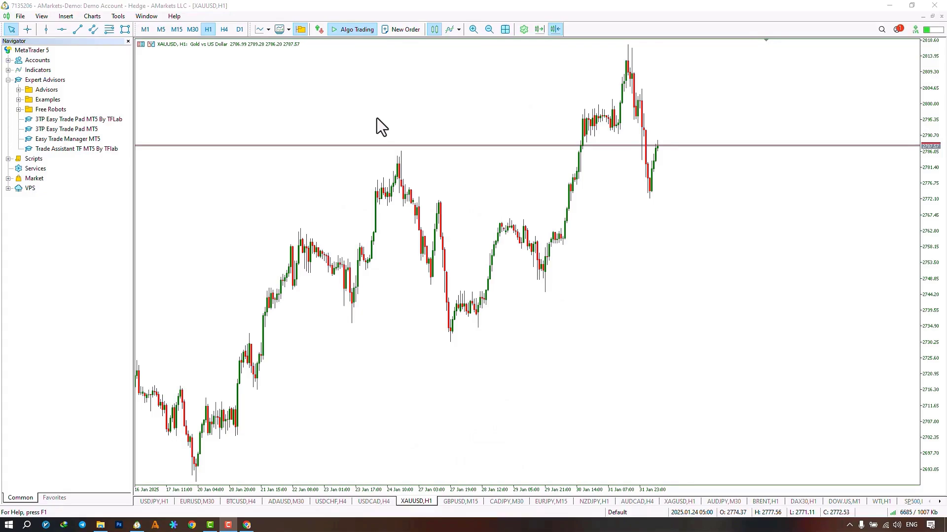
# Step: Attach the Trade Assistant TF MT5 By TFlab expert to the XAUUSD H1 chart with algo trading allowed
pyautogui.moveTo(111, 149); pyautogui.dragTo(149, 153)
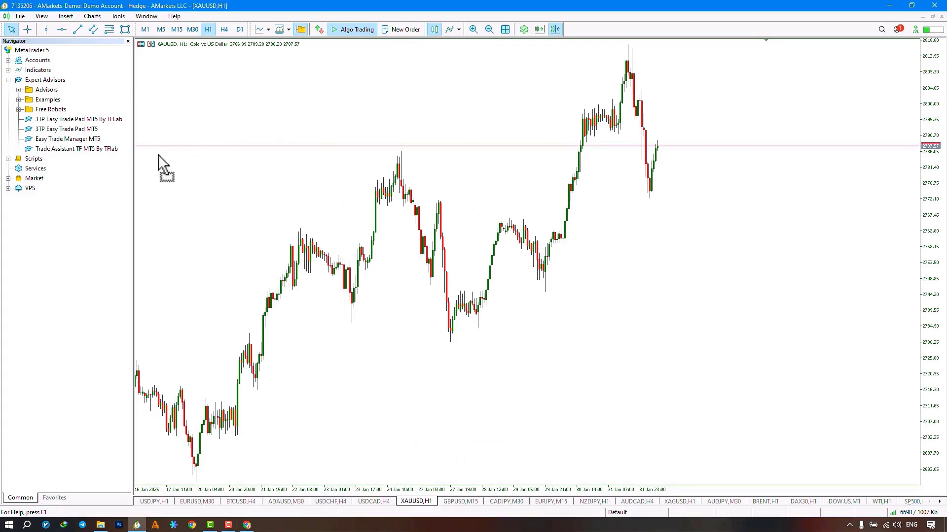
pyautogui.moveTo(250, 182); pyautogui.dragTo(250, 182)
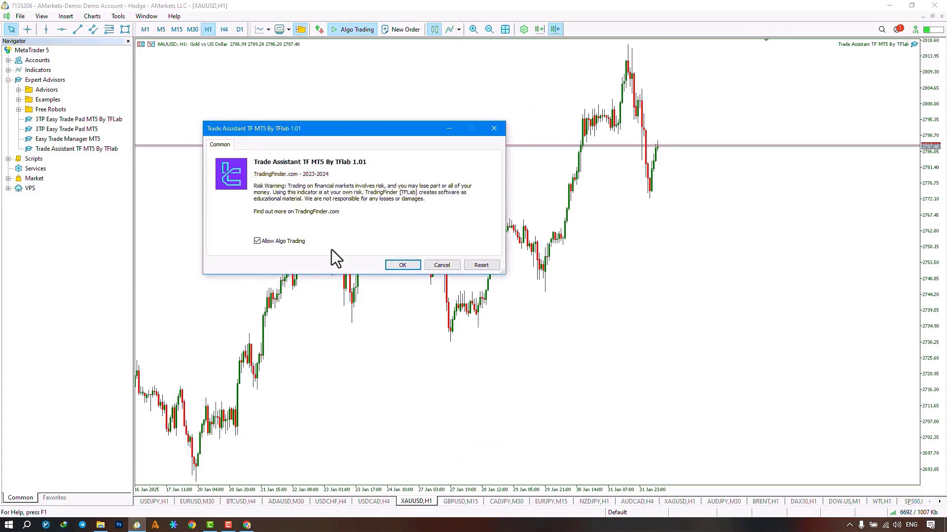
pyautogui.click(261, 244)
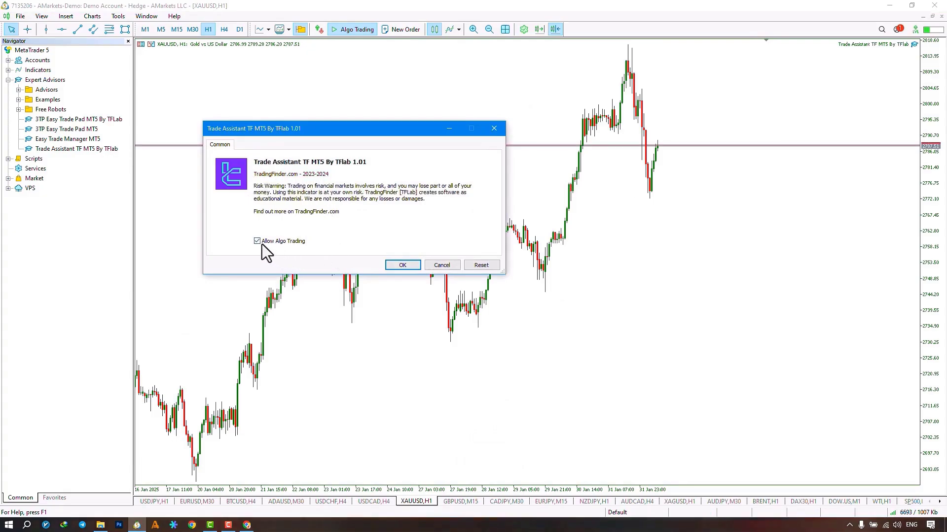
pyautogui.click(394, 265)
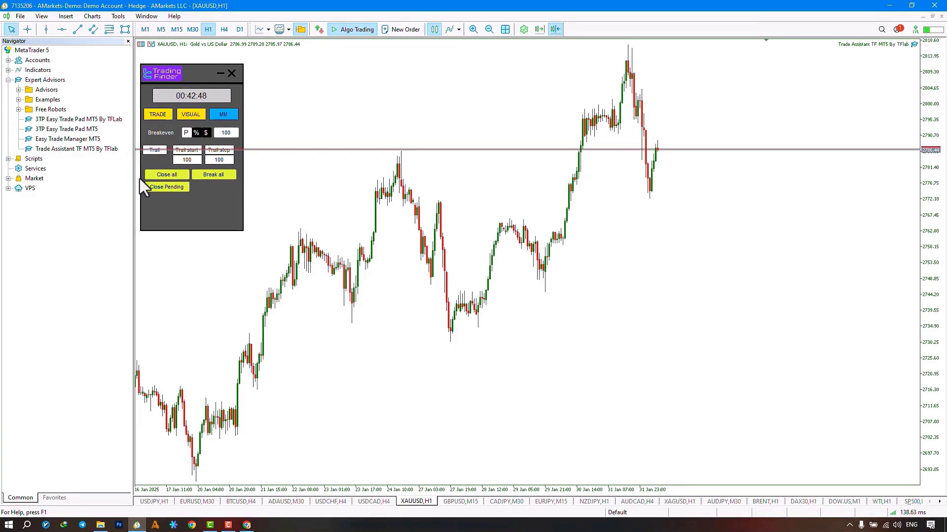
# Step: Enlarge the chart's candles, compress its price scale, and place the trading panel in the chart's upper-left corner
pyautogui.moveTo(204, 89); pyautogui.dragTo(180, 103)
pyautogui.click(473, 29)
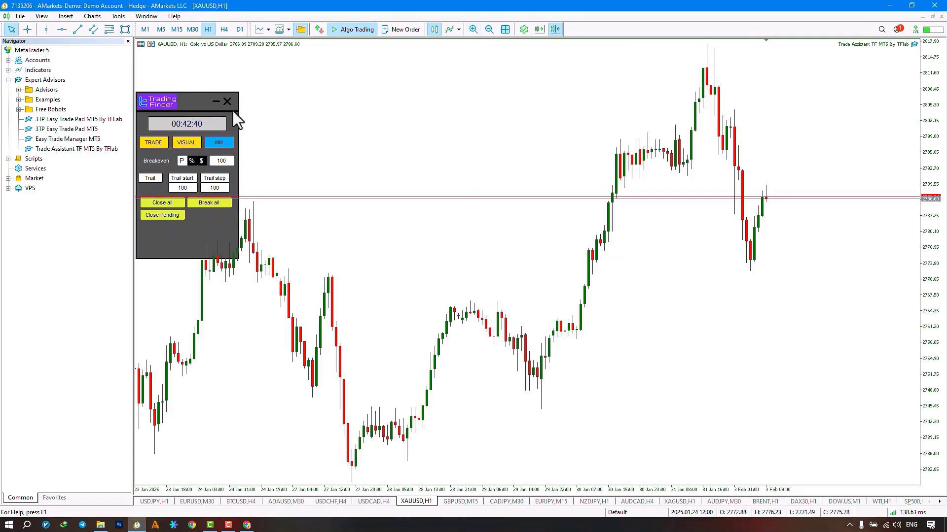
pyautogui.moveTo(937, 136); pyautogui.dragTo(937, 184)
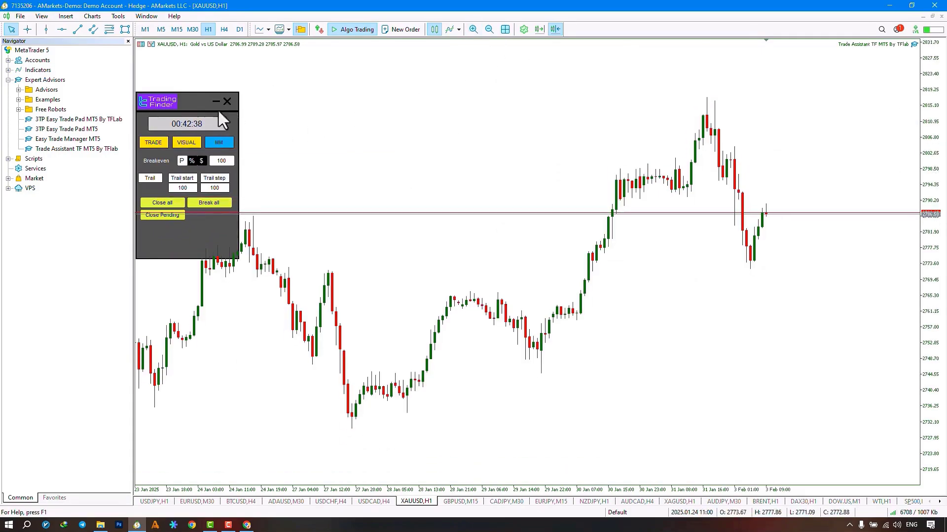
pyautogui.moveTo(174, 105); pyautogui.dragTo(180, 69)
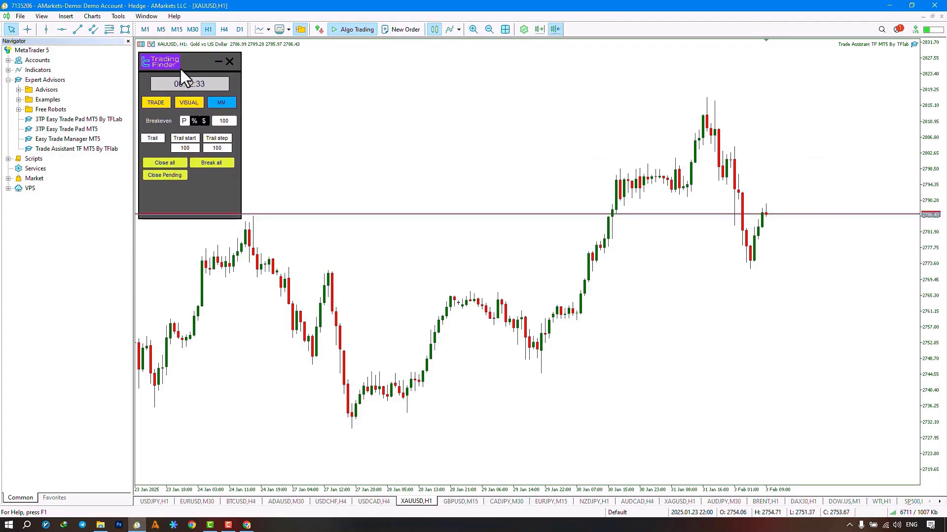
# Step: Ask to close the trading panel but decline the confirmation, and collapse and restore the panel
pyautogui.click(230, 60)
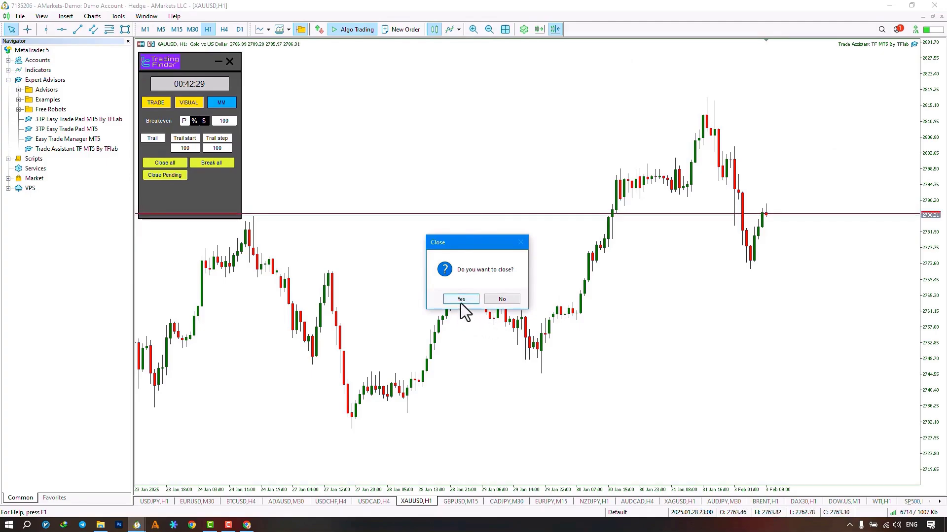
pyautogui.click(499, 301)
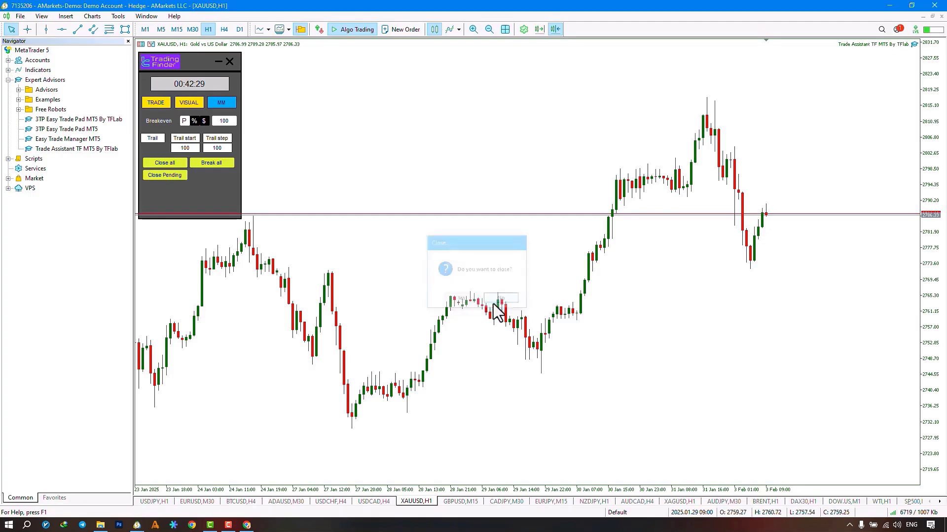
pyautogui.click(217, 61)
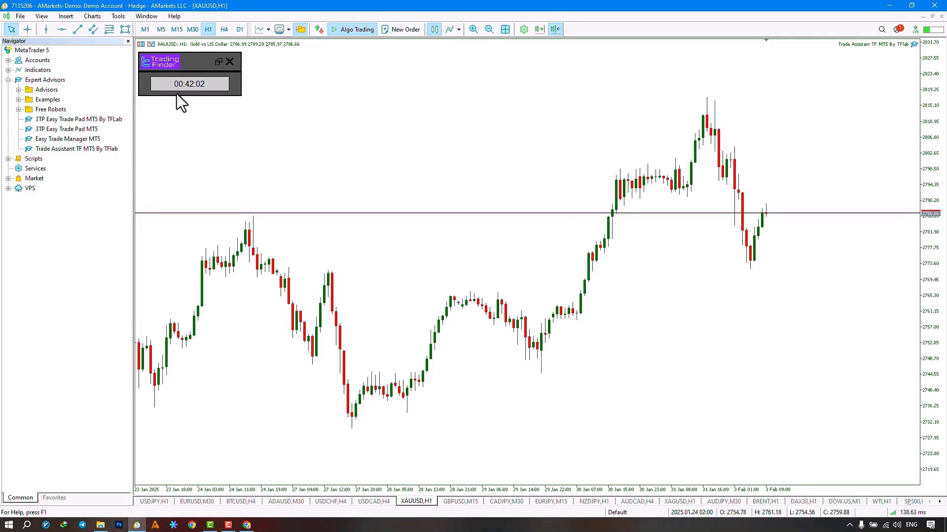
pyautogui.click(219, 62)
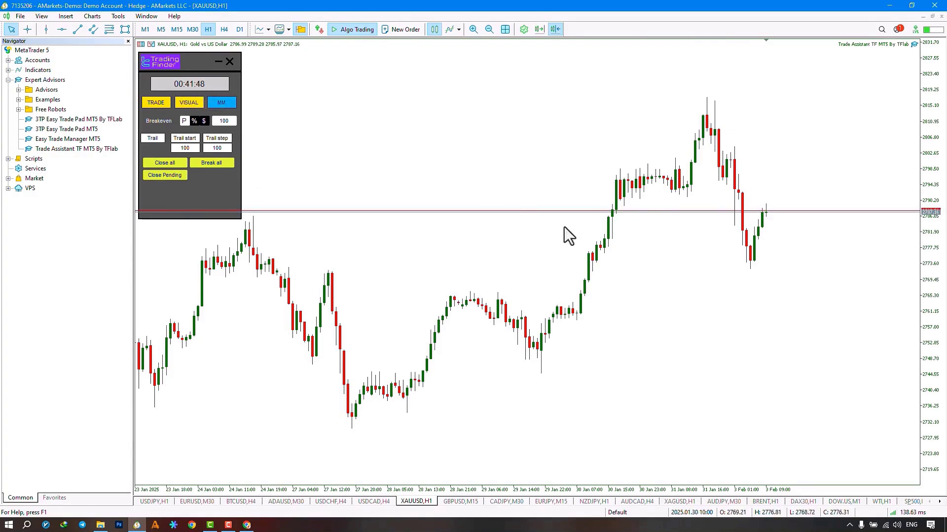
# Step: Open a 0.05-lot market buy with 100-dollar stop loss and take profit, move the panel clear of its levels, and close the position
pyautogui.click(191, 102)
pyautogui.click(218, 104)
pyautogui.click(164, 101)
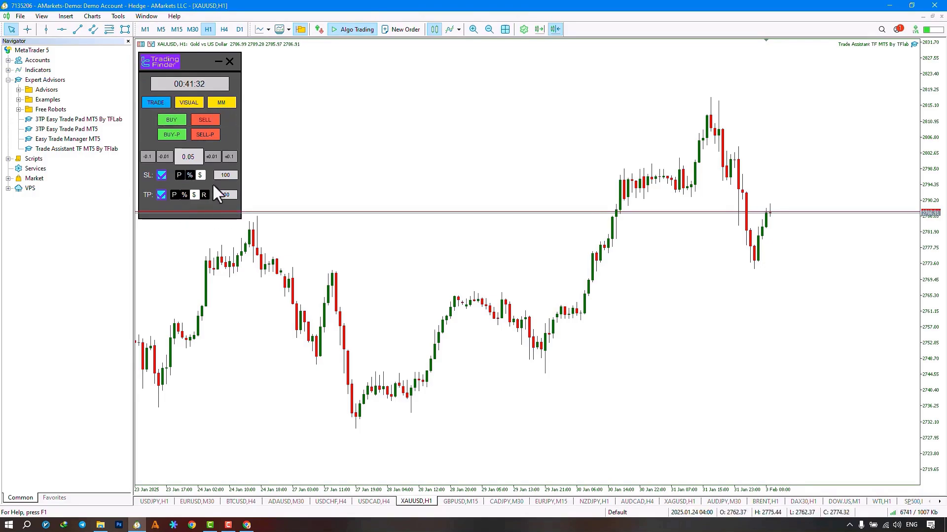
pyautogui.click(166, 120)
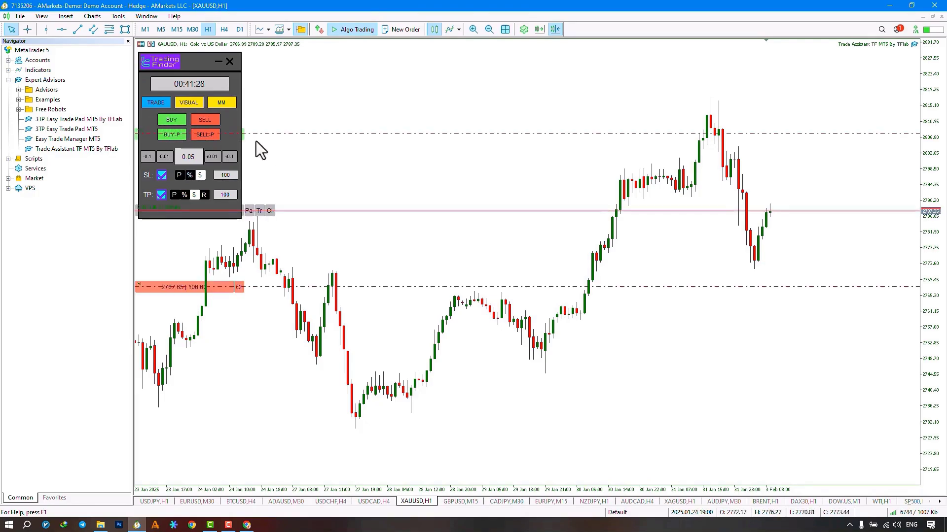
pyautogui.moveTo(200, 68); pyautogui.dragTo(481, 54)
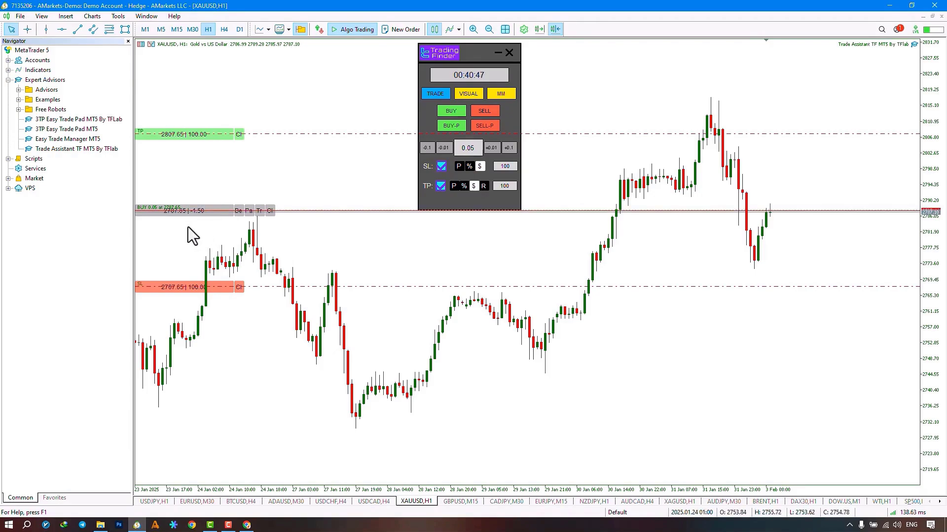
pyautogui.click(270, 211)
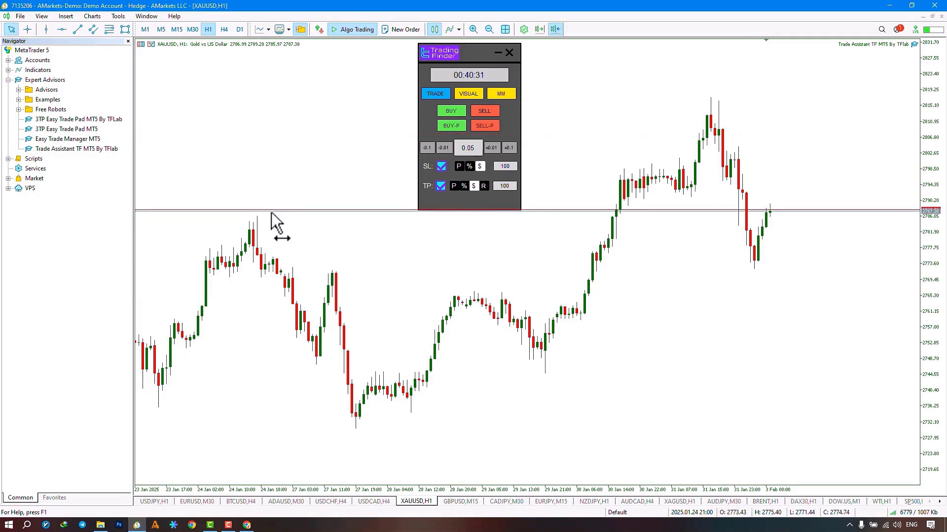
# Step: Open a 0.05-lot market sell with 100-dollar stop loss and take profit, and close the position from its entry line
pyautogui.click(494, 109)
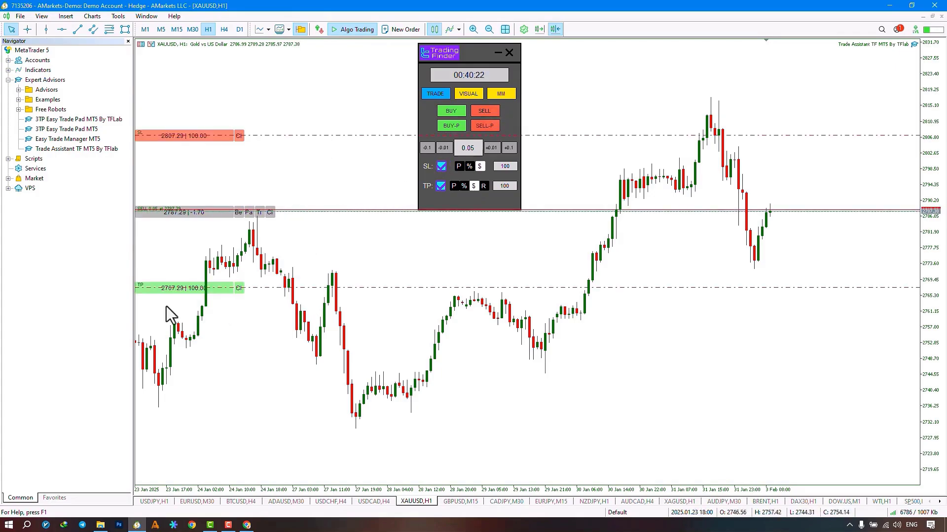
pyautogui.click(271, 212)
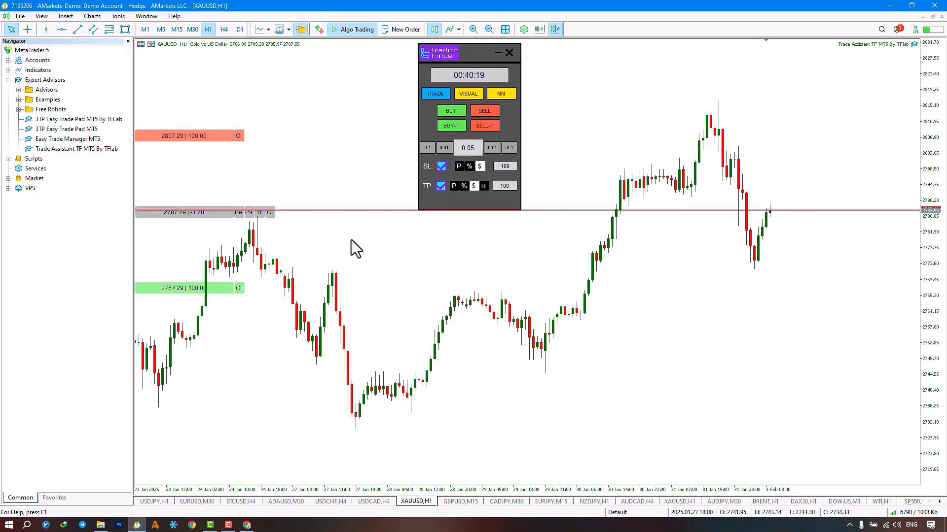
# Step: Place a 0.05-lot pending buy order at about 2743 with 100-dollar stop loss and take profit
pyautogui.click(454, 128)
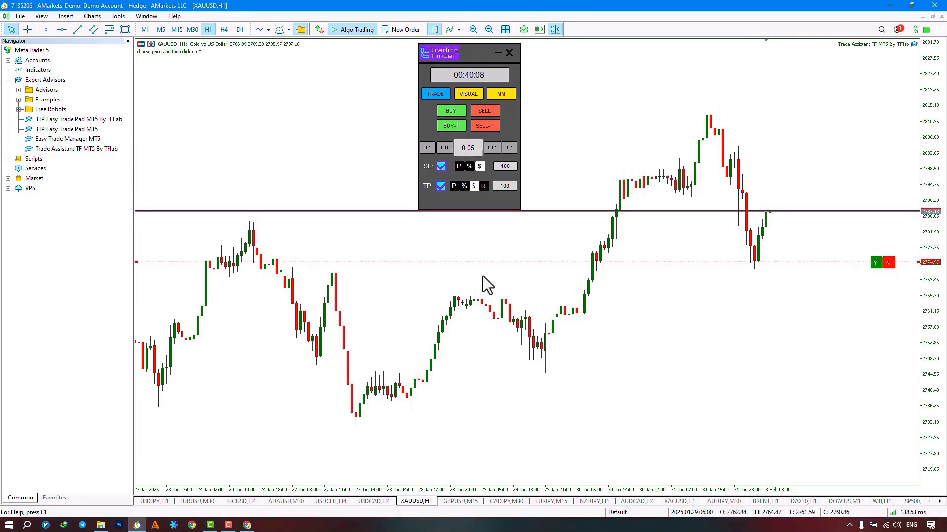
pyautogui.moveTo(501, 264)
pyautogui.mouseDown()
pyautogui.moveTo(505, 378)
pyautogui.moveTo(532, 97)
pyautogui.moveTo(546, 254)
pyautogui.moveTo(539, 401)
pyautogui.moveTo(543, 380)
pyautogui.mouseUp()
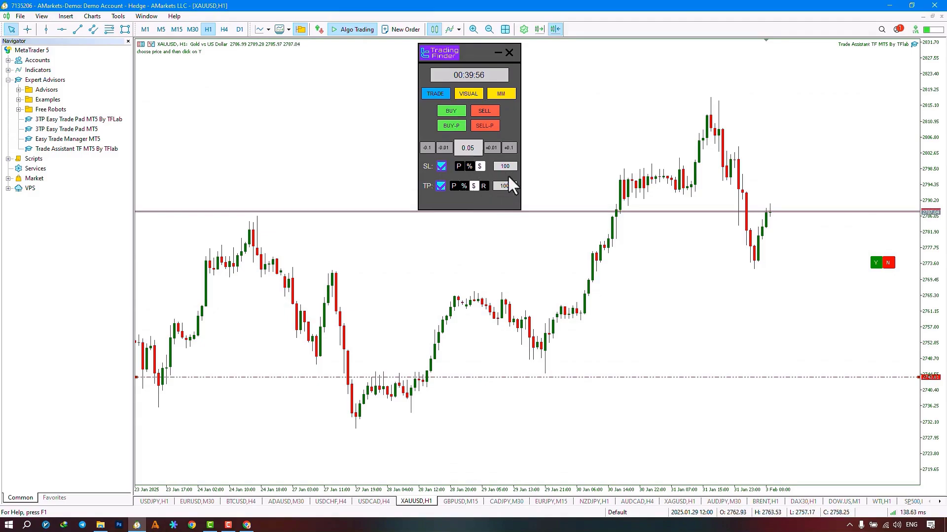
pyautogui.click(877, 263)
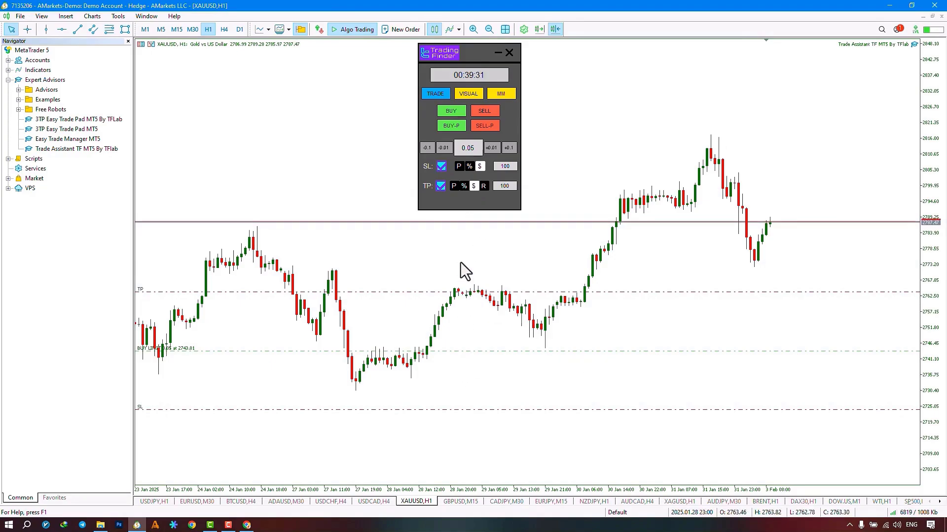
# Step: Delete the pending buy order from the terminal's trade list and hide the list again
pyautogui.hotkey('ctrl', 't')
pyautogui.click(939, 472)
pyautogui.hotkey('ctrl', 't')
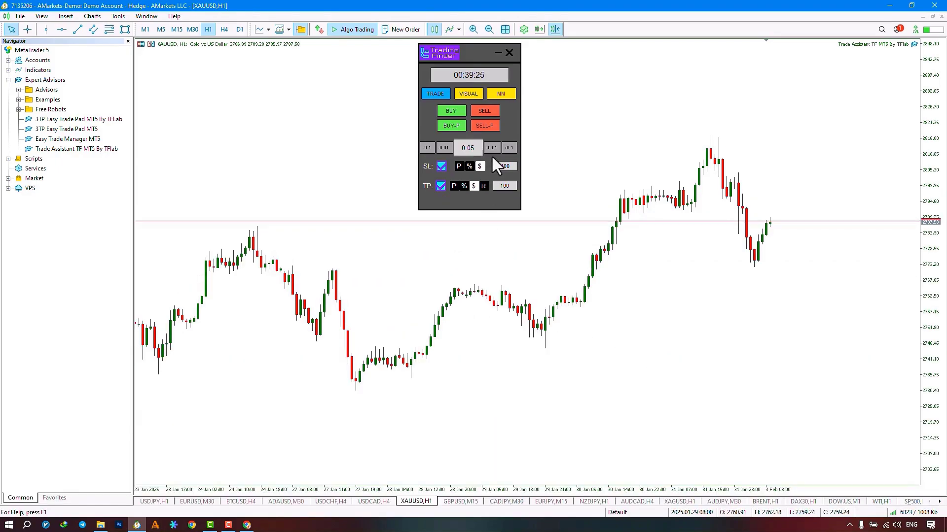
# Step: Start a pending sell order with its price line at about 2809 and discard it
pyautogui.click(483, 124)
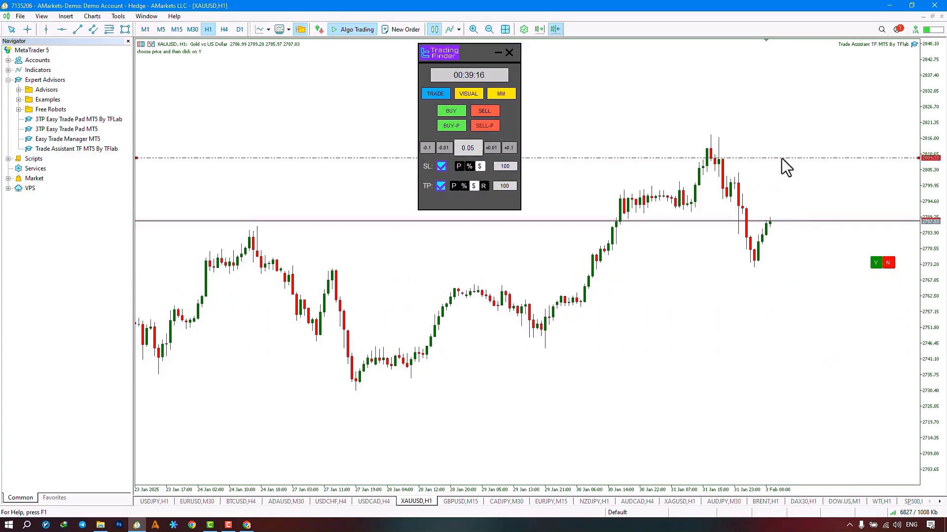
pyautogui.click(888, 263)
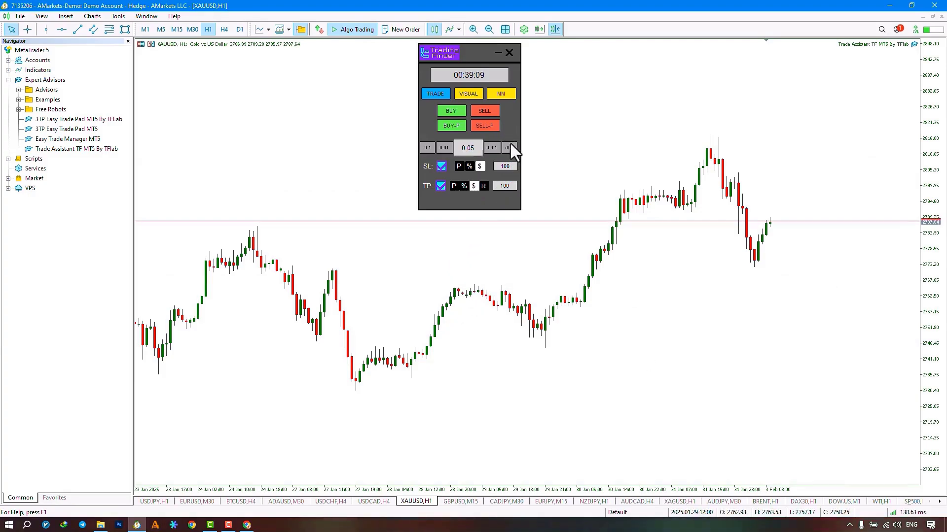
# Step: Set the lot size to 1.00, raise it to 1.04, and return it to 1.00 in 0.01 increments
pyautogui.click(472, 150)
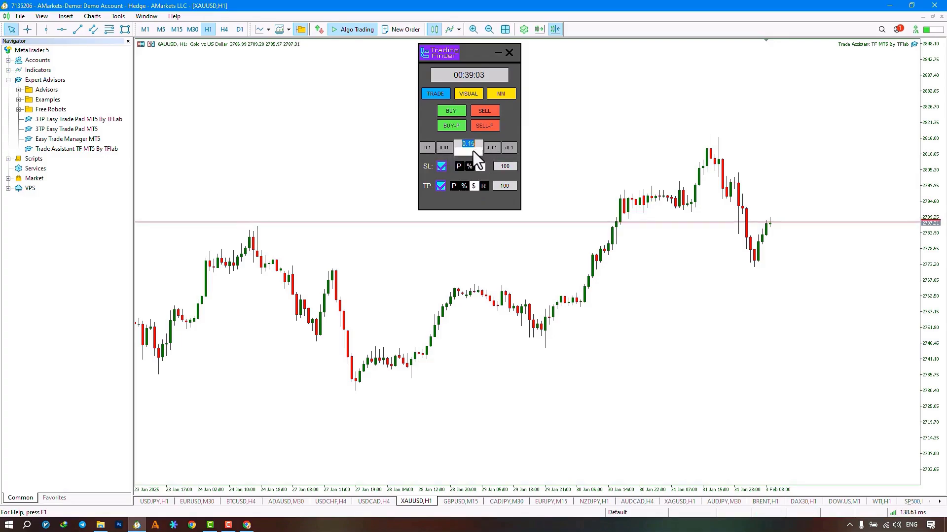
pyautogui.press('Return')
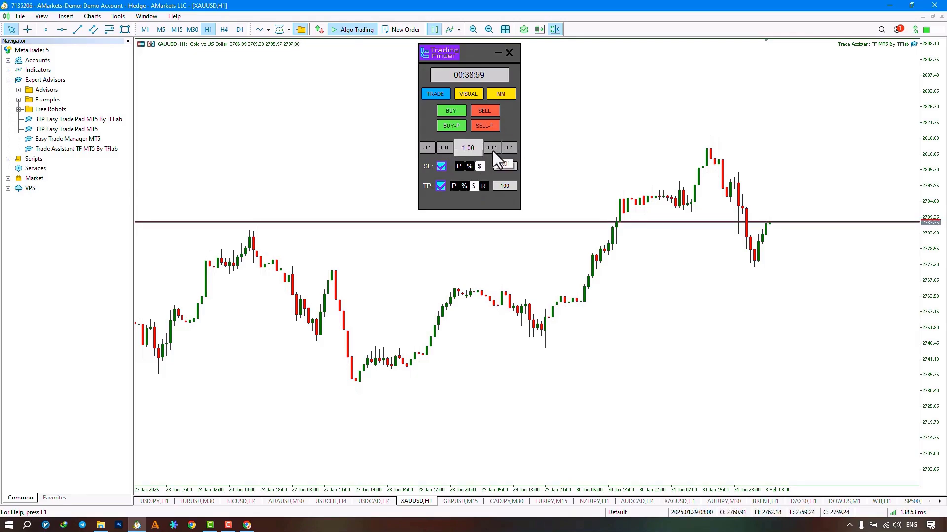
pyautogui.click(492, 147)
pyautogui.click(490, 149)
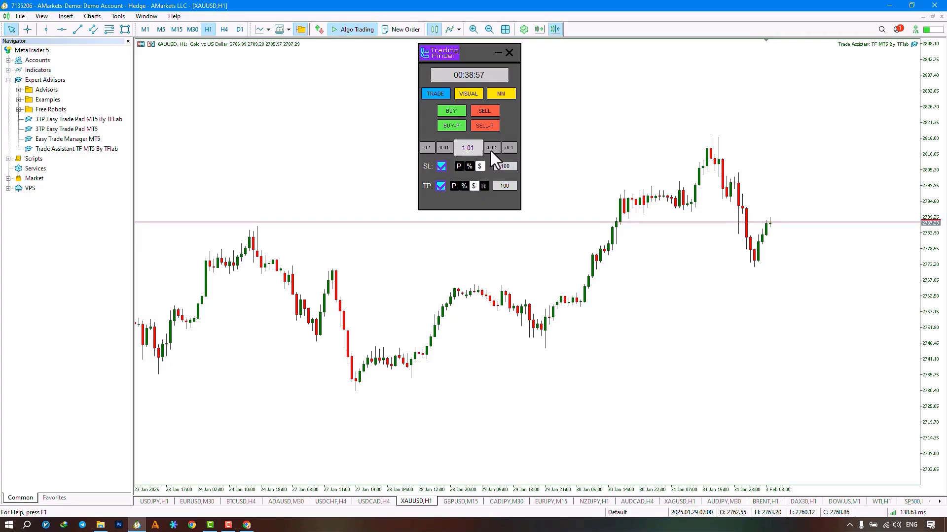
pyautogui.click(491, 148)
pyautogui.click(489, 147)
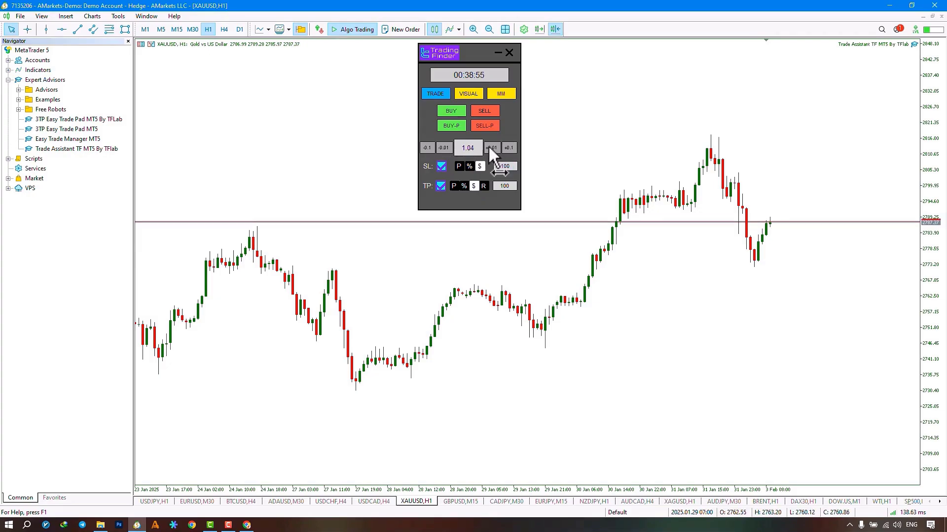
pyautogui.click(446, 148)
pyautogui.click(445, 147)
pyautogui.click(446, 147)
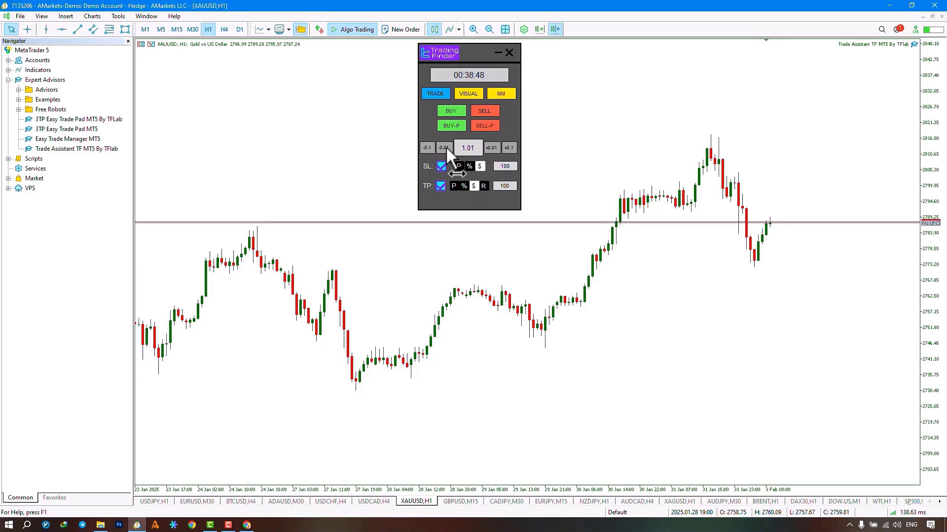
# Step: Raise the lot size in 0.1 increments and lower it back to 1.00
pyautogui.click(513, 147)
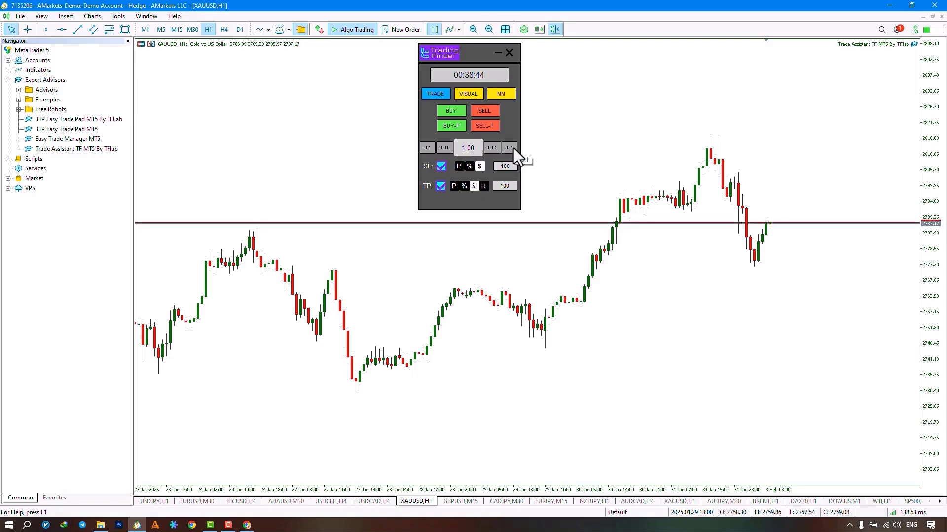
pyautogui.click(513, 147)
pyautogui.click(428, 147)
pyautogui.click(427, 147)
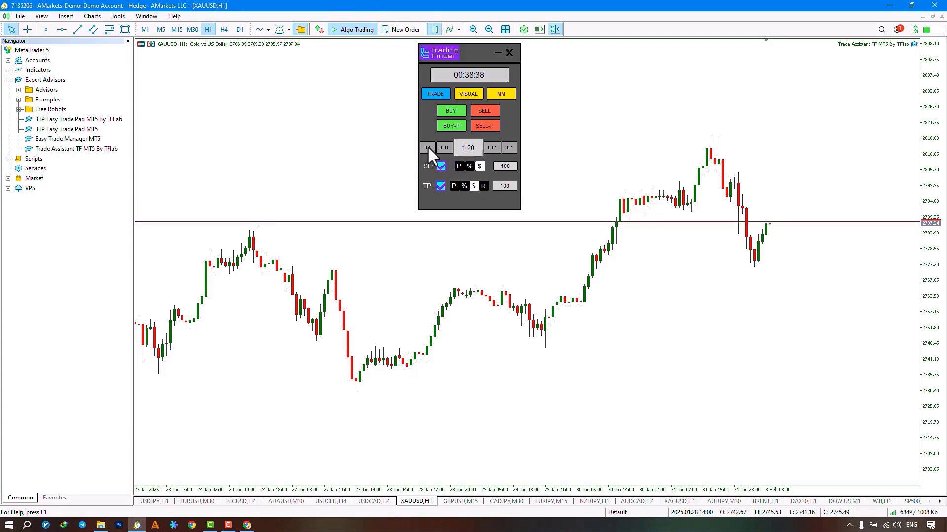
pyautogui.click(427, 147)
pyautogui.click(427, 147)
# Step: Toggle the take profit option for new trades
pyautogui.click(440, 186)
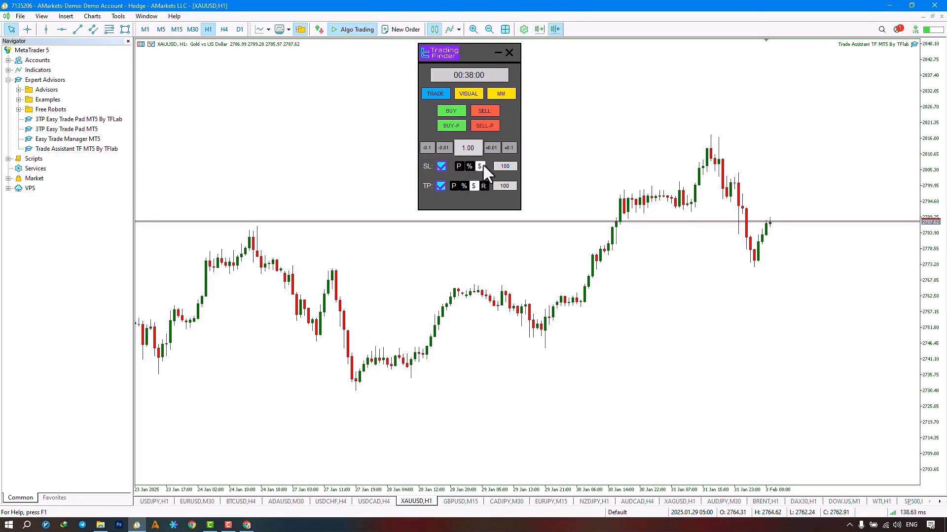
# Step: Set the stop loss for new trades to 1 in percent mode
pyautogui.click(507, 165)
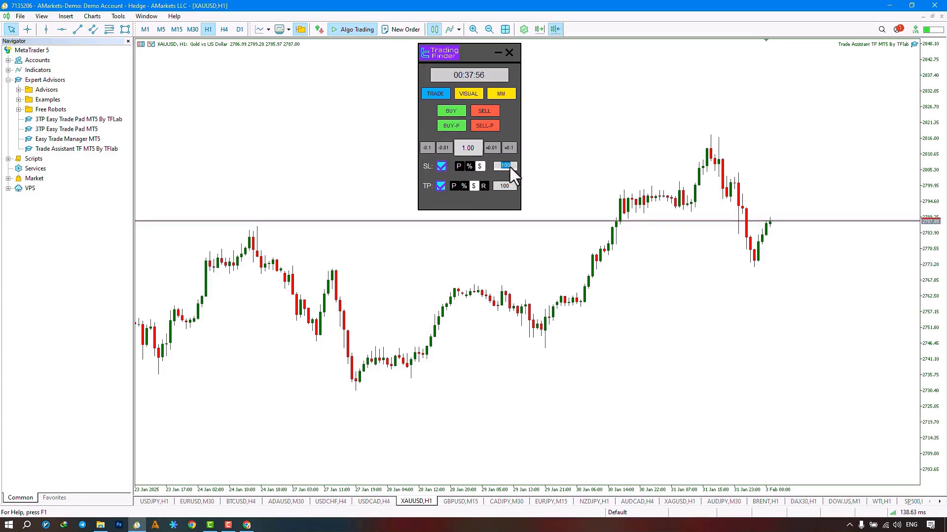
pyautogui.click(479, 176)
pyautogui.click(504, 166)
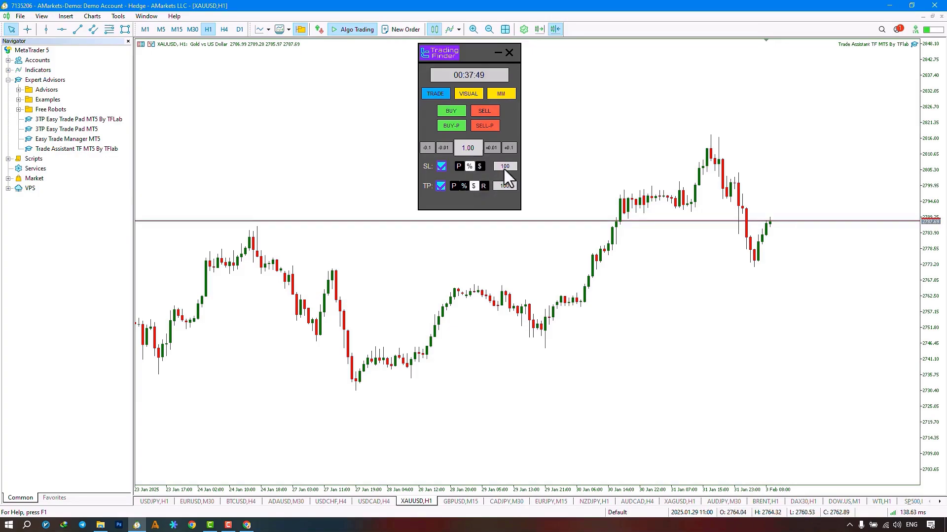
pyautogui.write('1')
pyautogui.press('Return')
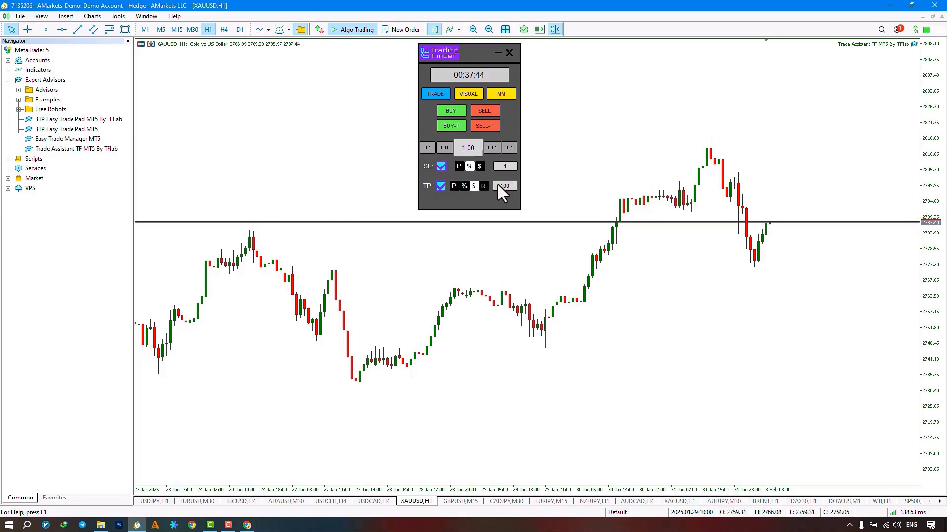
# Step: Set the take profit for new trades to 2 in R (risk-to-reward) mode
pyautogui.click(483, 186)
pyautogui.click(504, 185)
pyautogui.write('2')
pyautogui.press('Return')
# Step: Open a 1.00-lot market buy on XAUUSD with the stop loss and take profit applied, and close the position
pyautogui.click(451, 110)
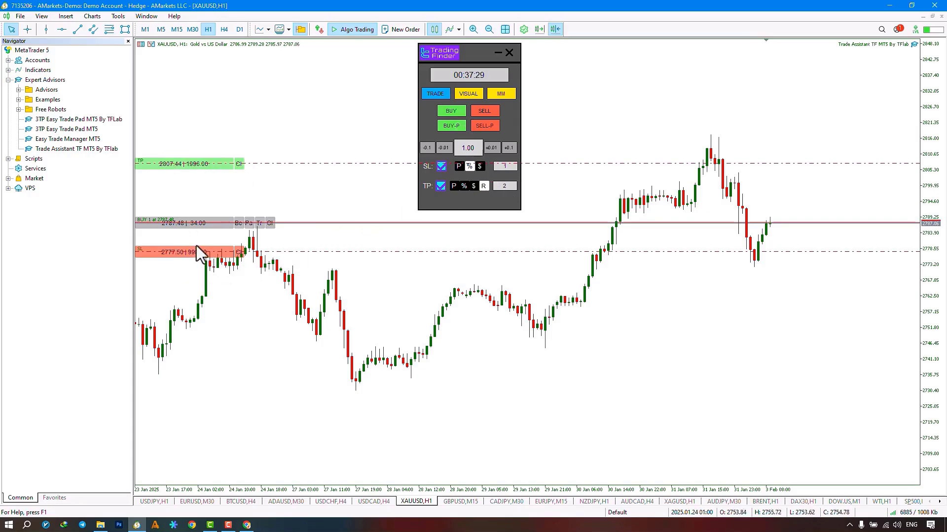
pyautogui.moveTo(218, 160)
pyautogui.mouseDown()
pyautogui.moveTo(217, 249)
pyautogui.moveTo(206, 253)
pyautogui.moveTo(237, 161)
pyautogui.mouseUp()
pyautogui.click(270, 224)
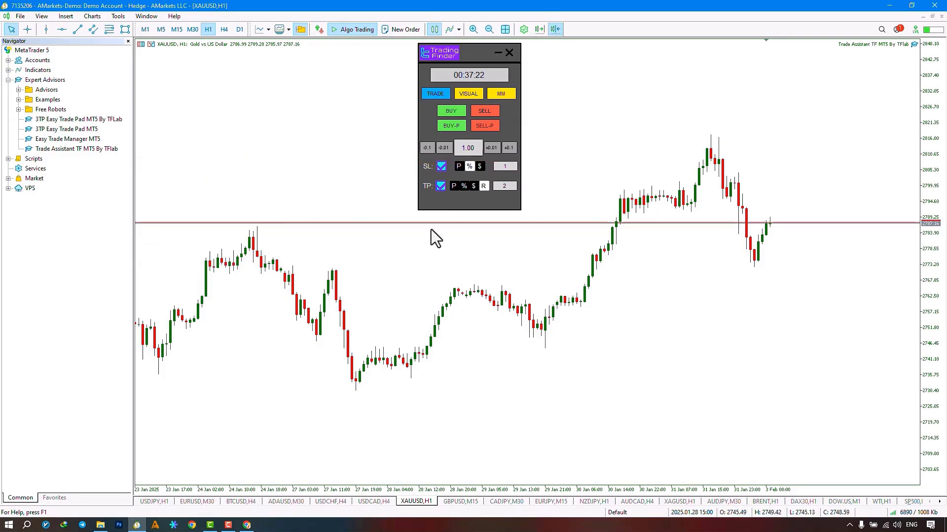
# Step: Start a visual order on the XAUUSD chart and move its entry price to about 2762.85
pyautogui.click(467, 94)
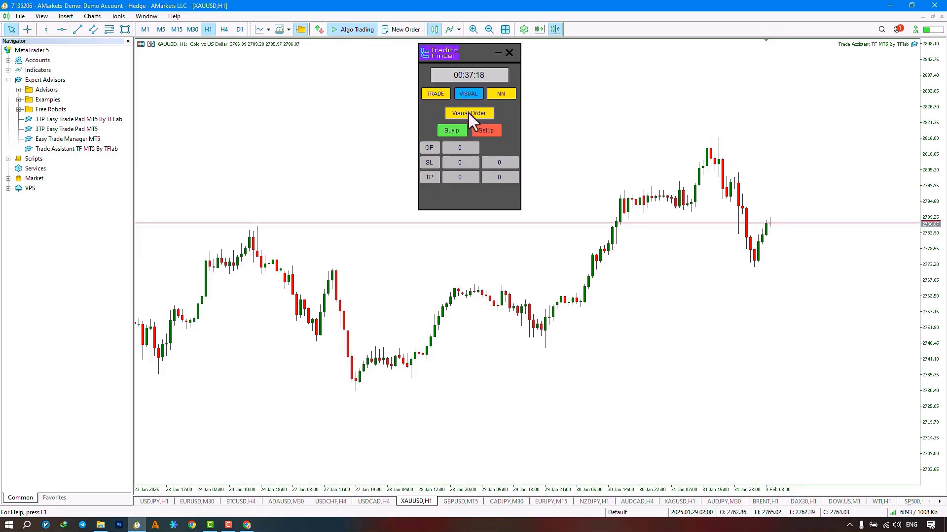
pyautogui.click(473, 112)
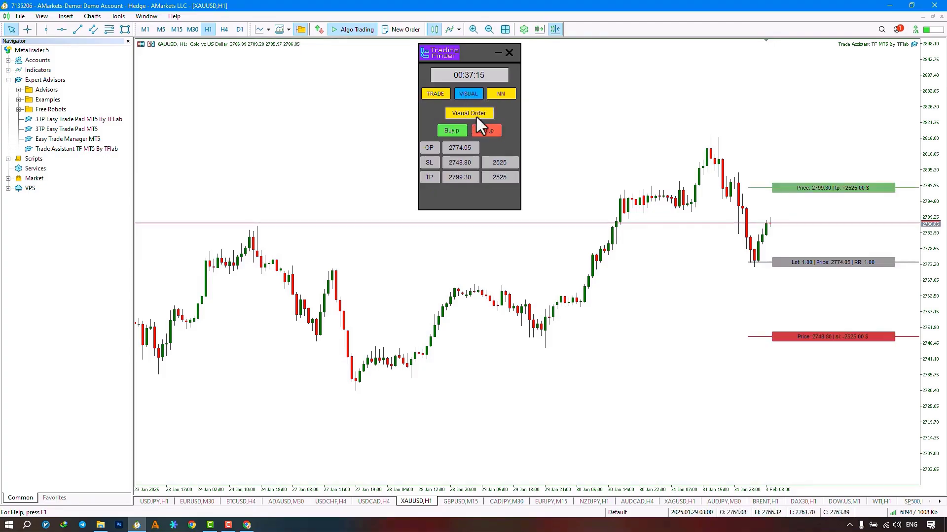
pyautogui.moveTo(783, 259); pyautogui.dragTo(686, 271)
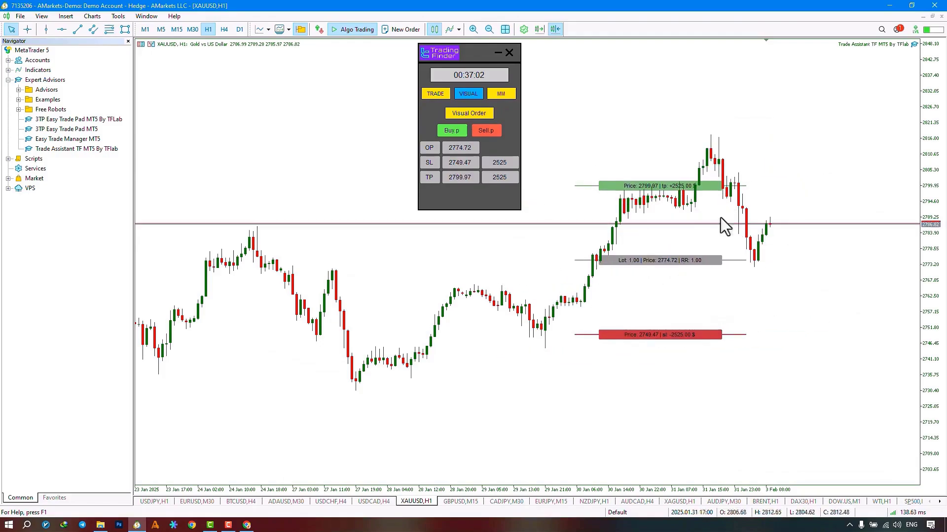
pyautogui.moveTo(627, 274); pyautogui.dragTo(660, 297)
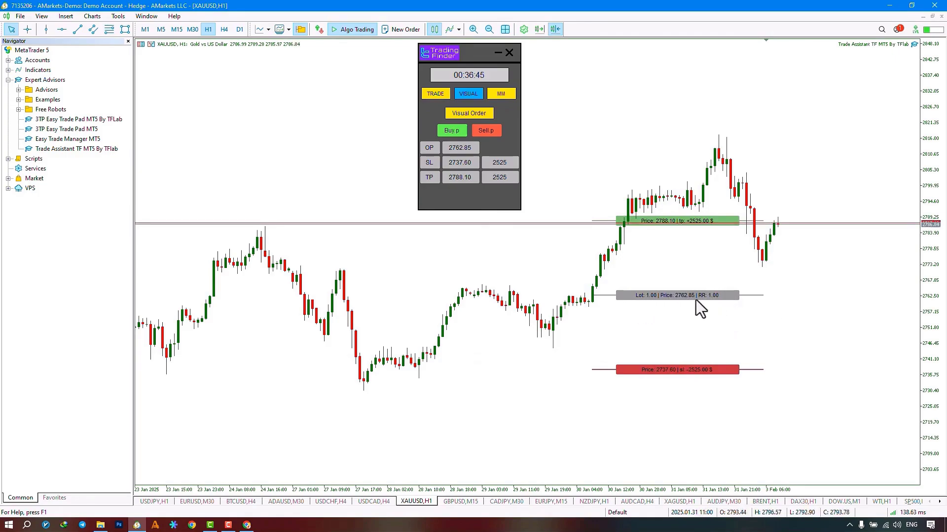
# Step: Adjust the visual order's take profit to about 2787.09 and stop loss to about 2743.95, and place it as a pending buy
pyautogui.moveTo(692, 228); pyautogui.dragTo(676, 255)
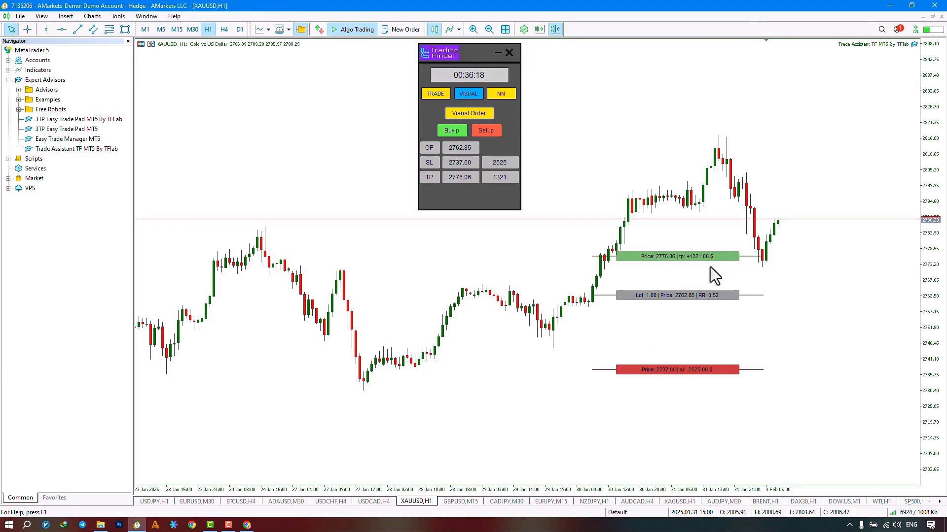
pyautogui.moveTo(712, 259); pyautogui.dragTo(676, 72)
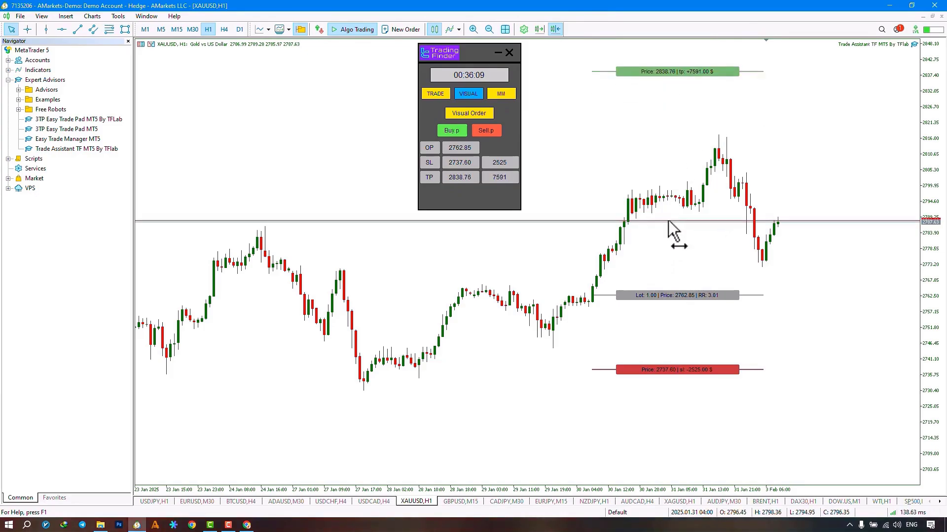
pyautogui.moveTo(667, 220); pyautogui.dragTo(668, 223)
pyautogui.moveTo(687, 373); pyautogui.dragTo(710, 351)
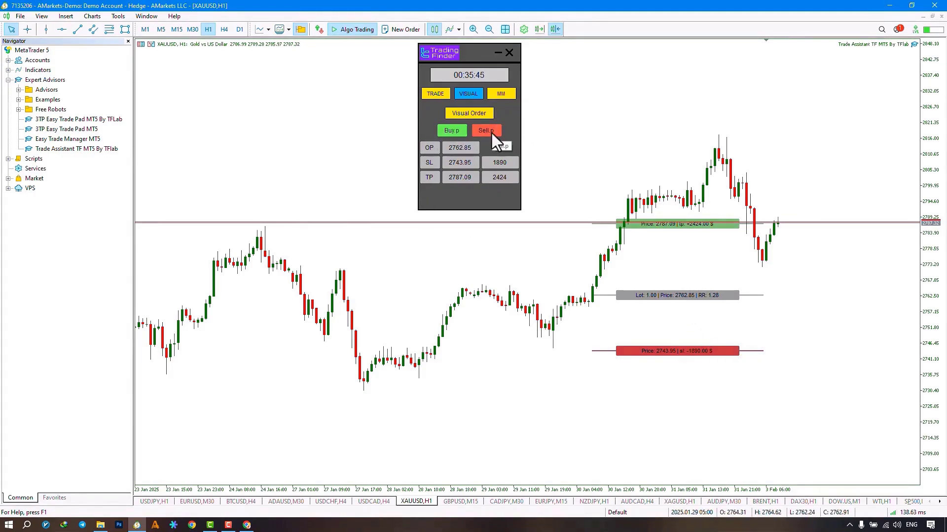
pyautogui.click(457, 131)
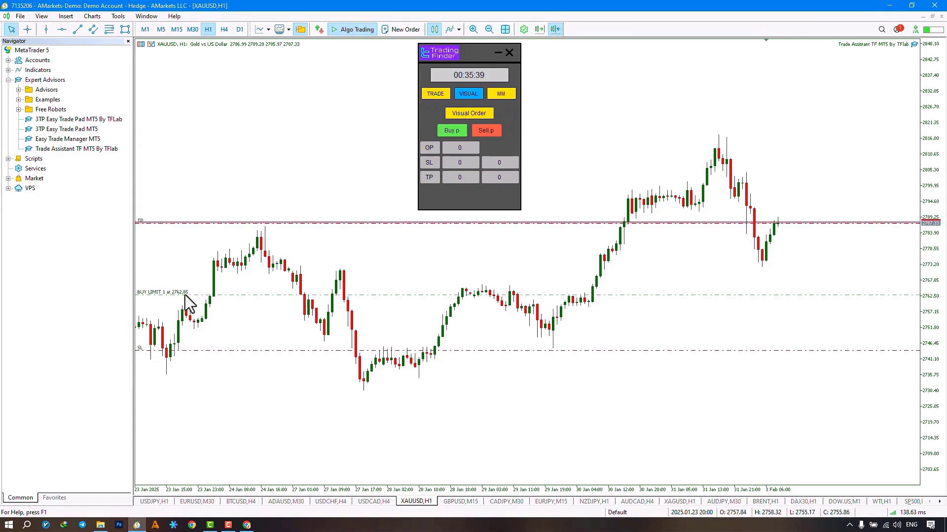
# Step: Try to place a visual pending sell with entry about 2796.46, stop loss 2770.71 below it and take profit 2829.57 above it
pyautogui.click(462, 113)
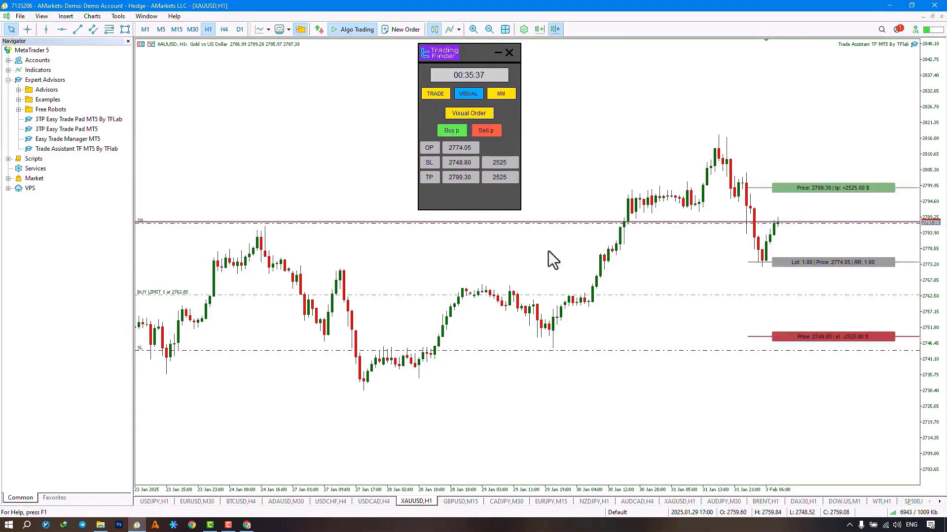
pyautogui.moveTo(809, 263); pyautogui.dragTo(581, 191)
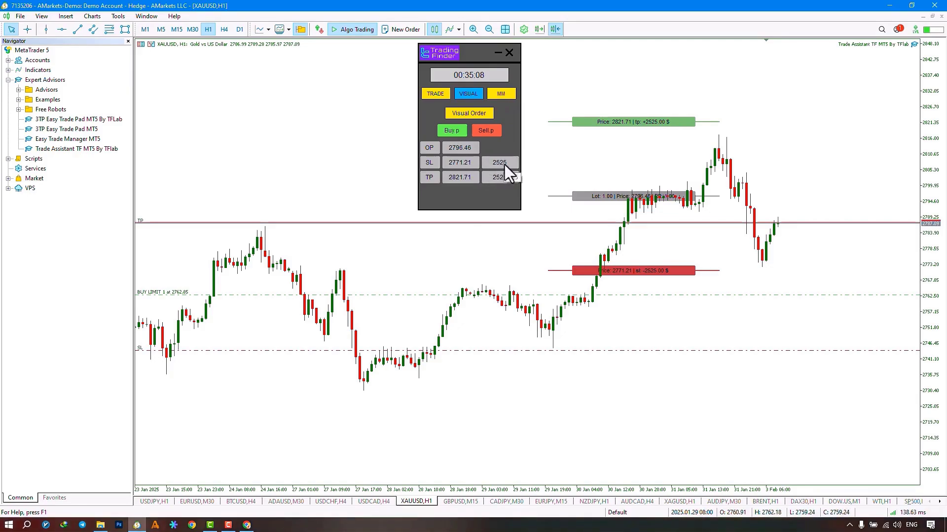
pyautogui.moveTo(638, 271)
pyautogui.mouseDown()
pyautogui.moveTo(652, 336)
pyautogui.moveTo(637, 250)
pyautogui.moveTo(640, 305)
pyautogui.moveTo(633, 282)
pyautogui.mouseUp()
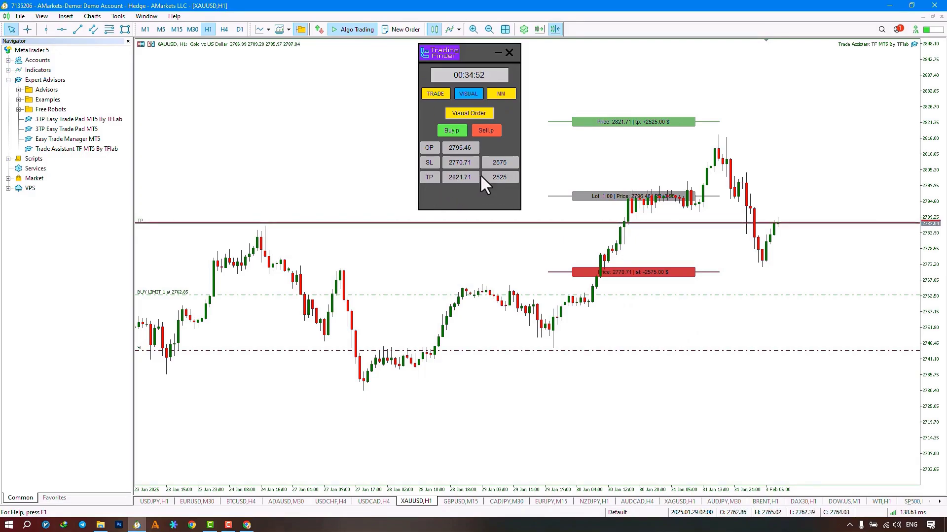
pyautogui.moveTo(602, 122); pyautogui.dragTo(599, 98)
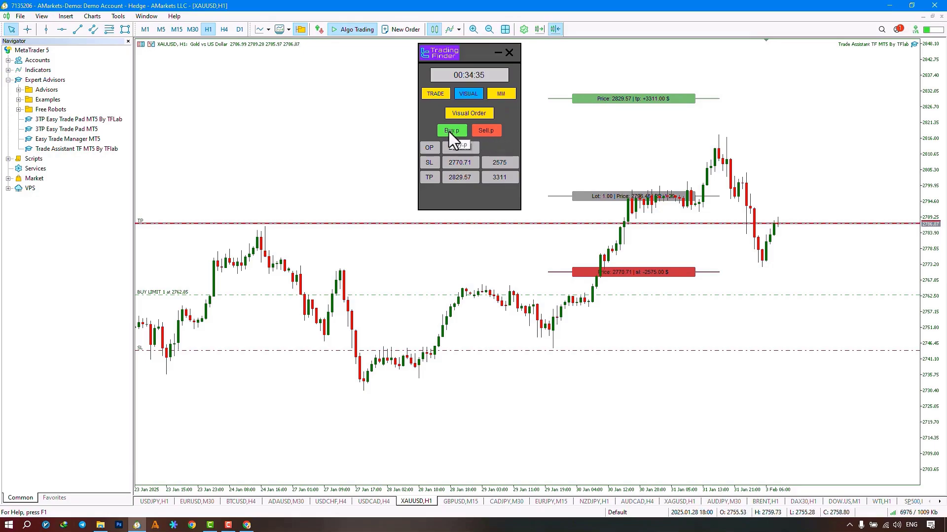
pyautogui.click(487, 130)
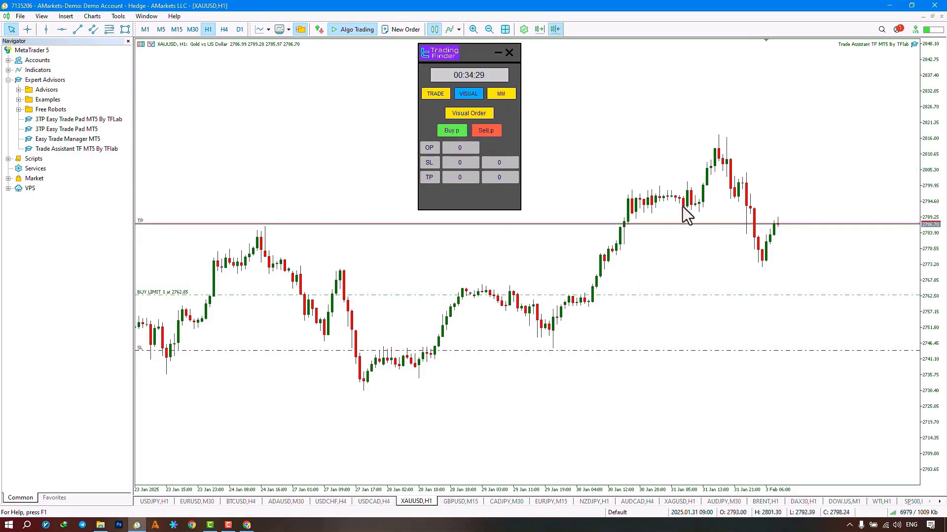
# Step: Place a visual pending sell with entry about 2797.63, stop loss about 2813.51 and take profit about 2770.37
pyautogui.click(479, 113)
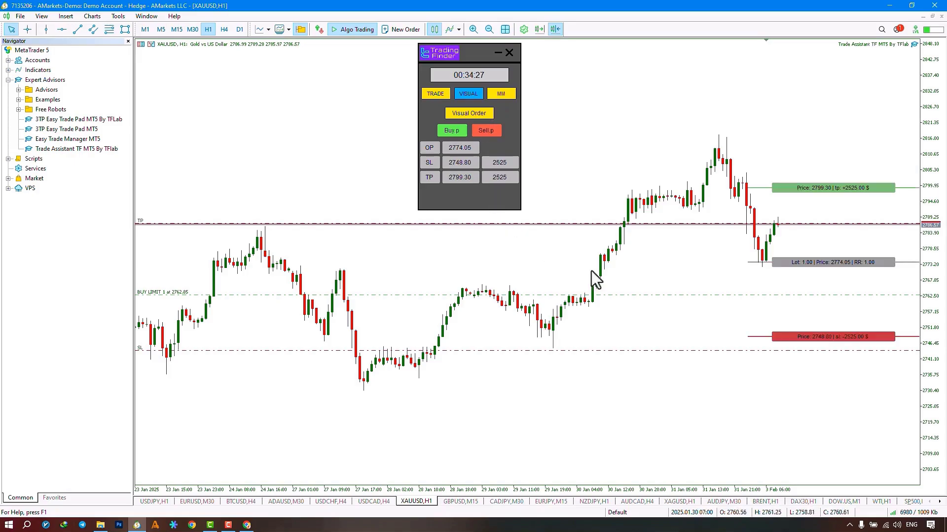
pyautogui.moveTo(831, 268); pyautogui.dragTo(623, 199)
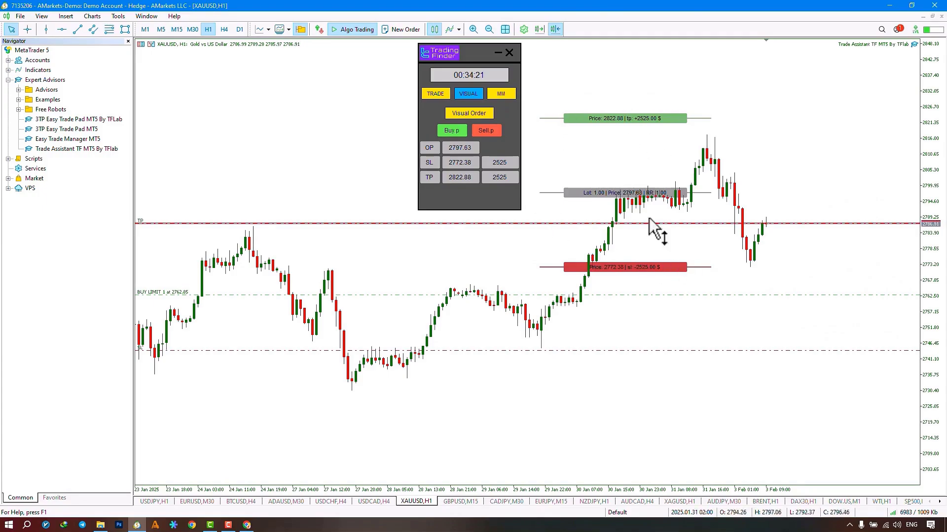
pyautogui.moveTo(640, 267); pyautogui.dragTo(626, 142)
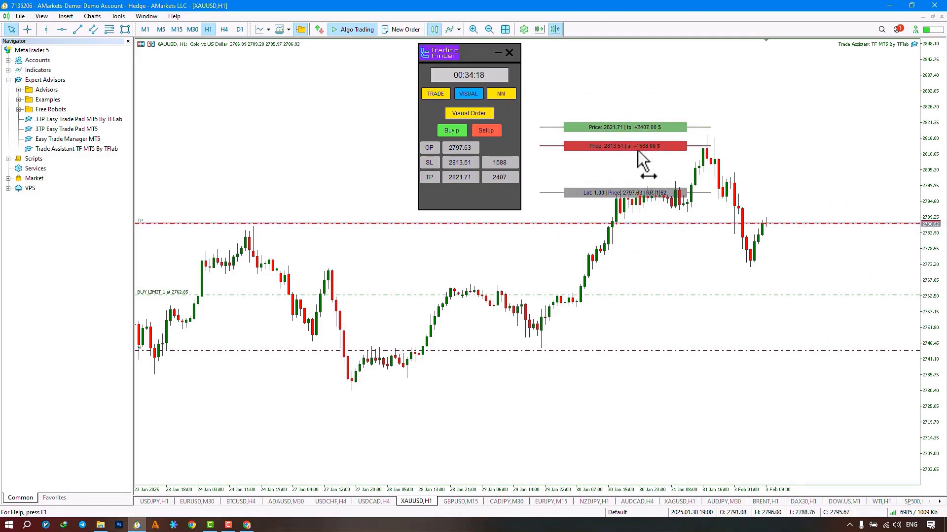
pyautogui.moveTo(672, 268); pyautogui.dragTo(673, 273)
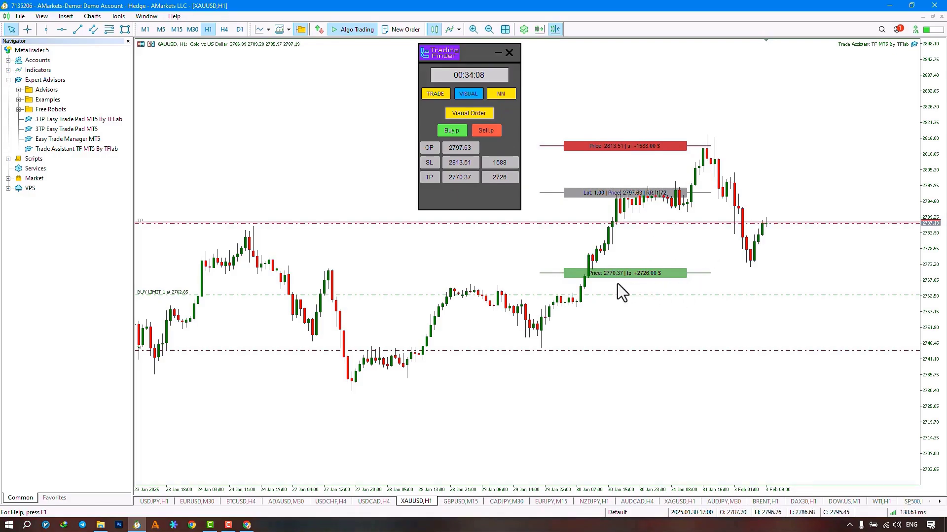
pyautogui.click(490, 132)
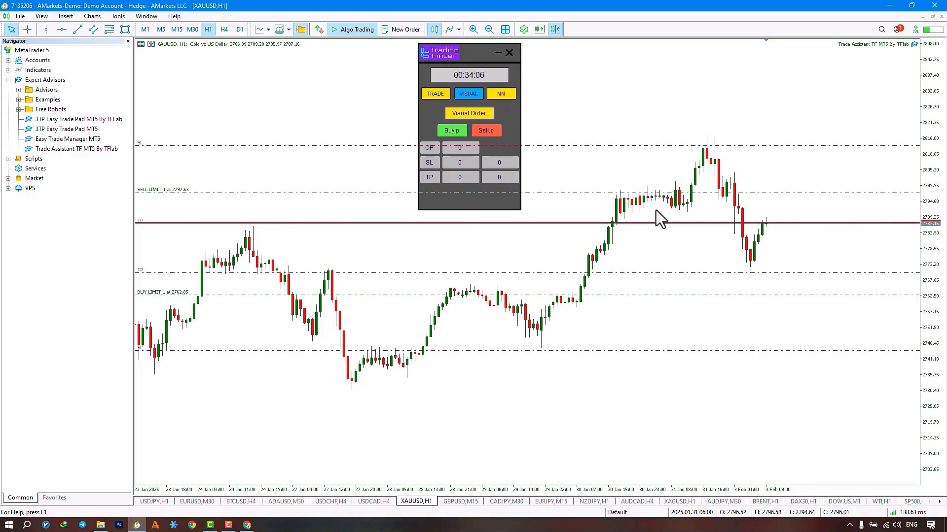
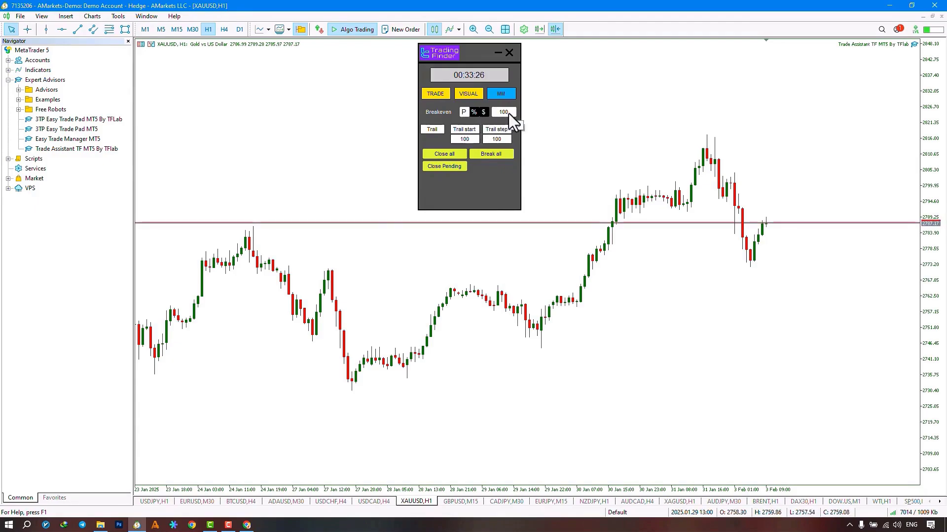
pyautogui.doubleClick(508, 114)
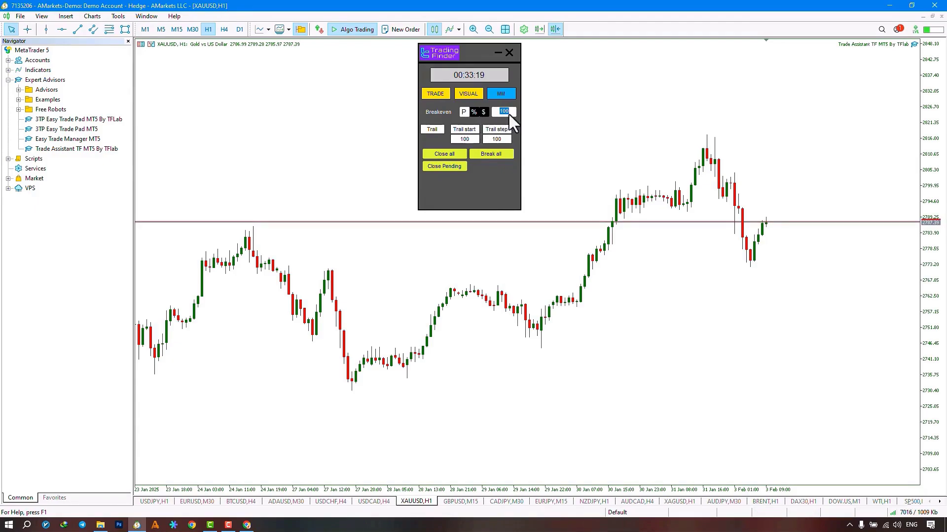
pyautogui.click(503, 132)
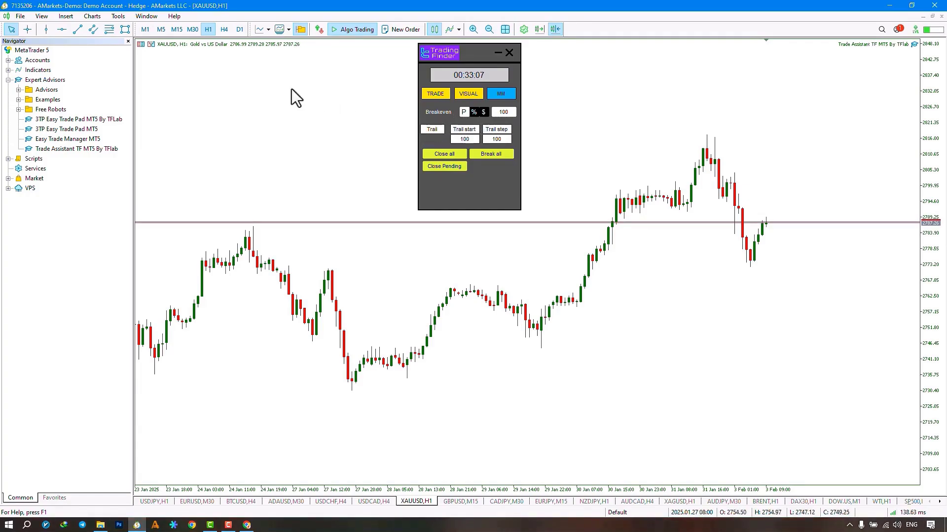
# Step: Check the stops level in the XAUUSD symbol specification from Market Watch, and close both the specification and Market Watch
pyautogui.click(319, 29)
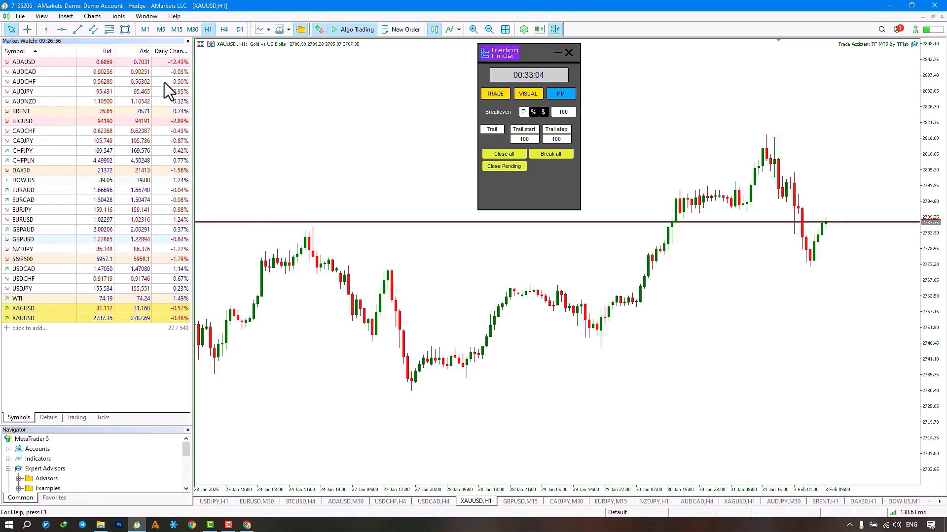
pyautogui.rightClick(47, 319)
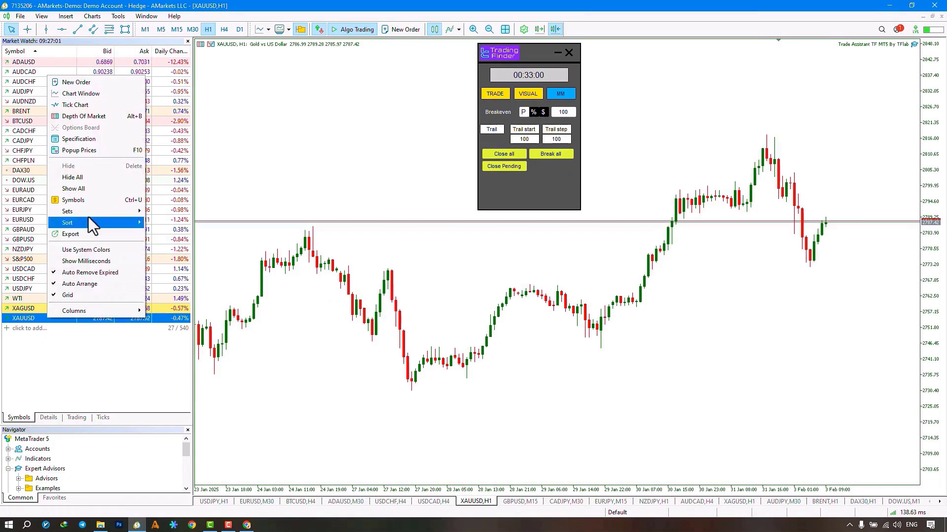
pyautogui.click(124, 142)
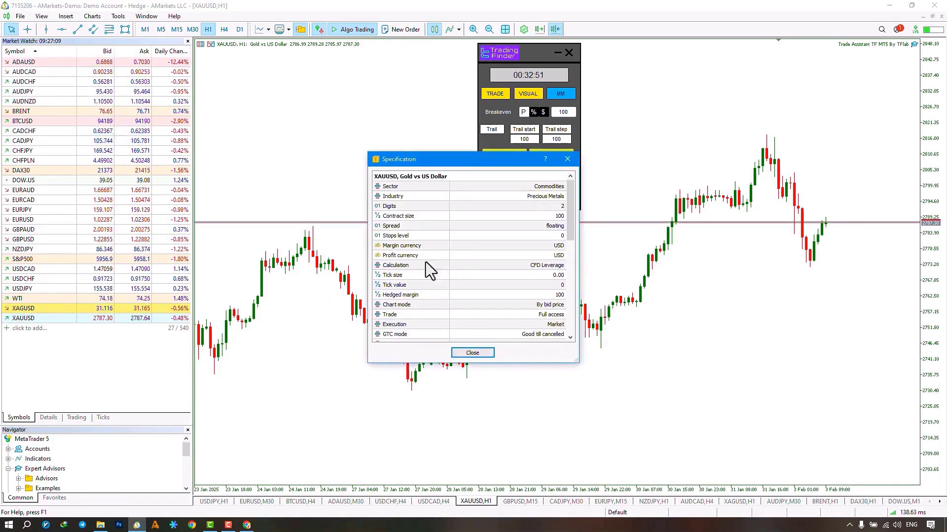
pyautogui.click(466, 235)
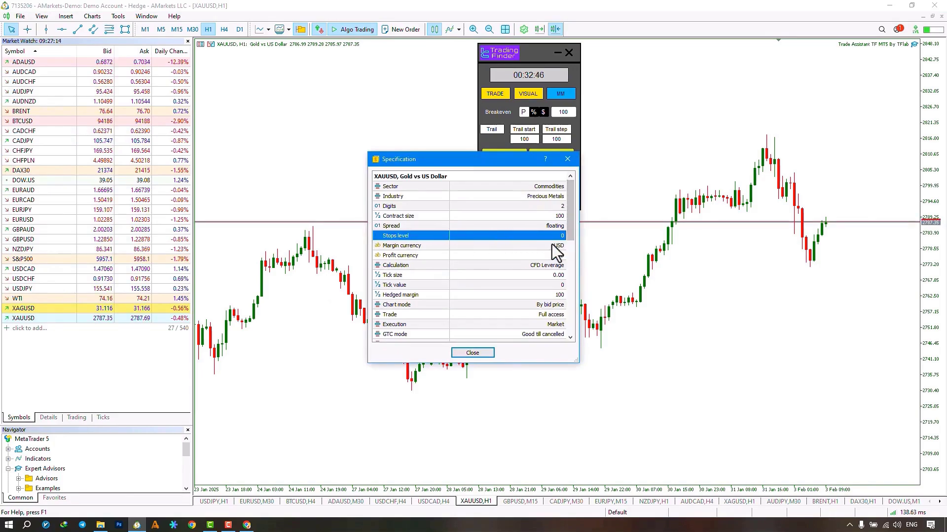
pyautogui.click(567, 159)
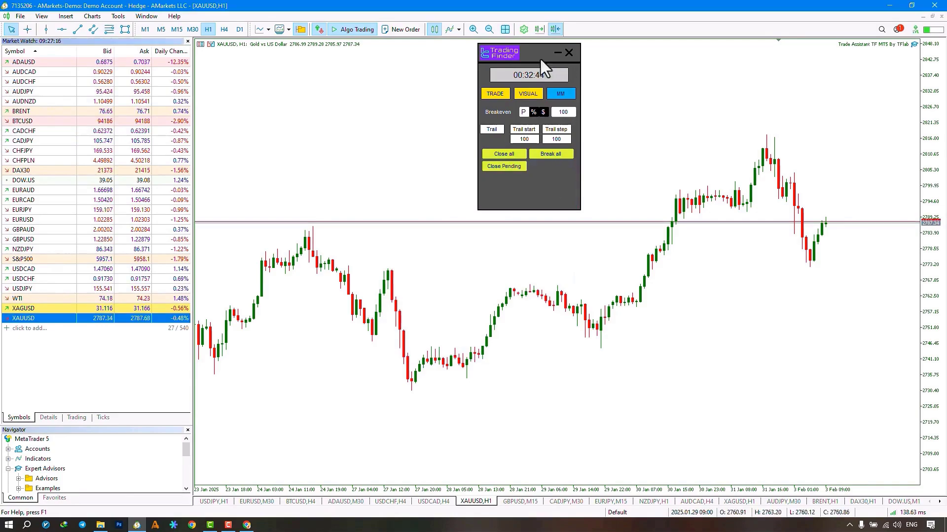
pyautogui.click(187, 41)
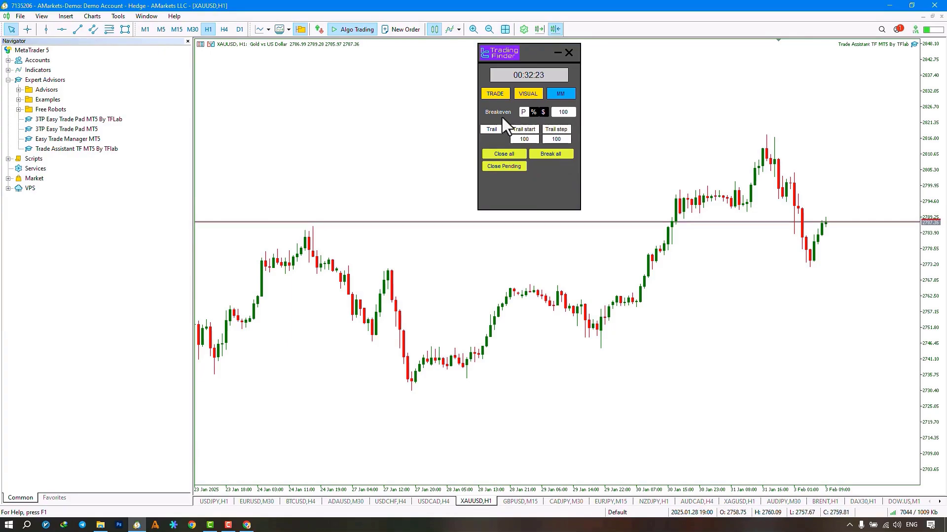
# Step: Set the breakeven to 1 in percent mode, and switch its unit to dollars
pyautogui.click(534, 112)
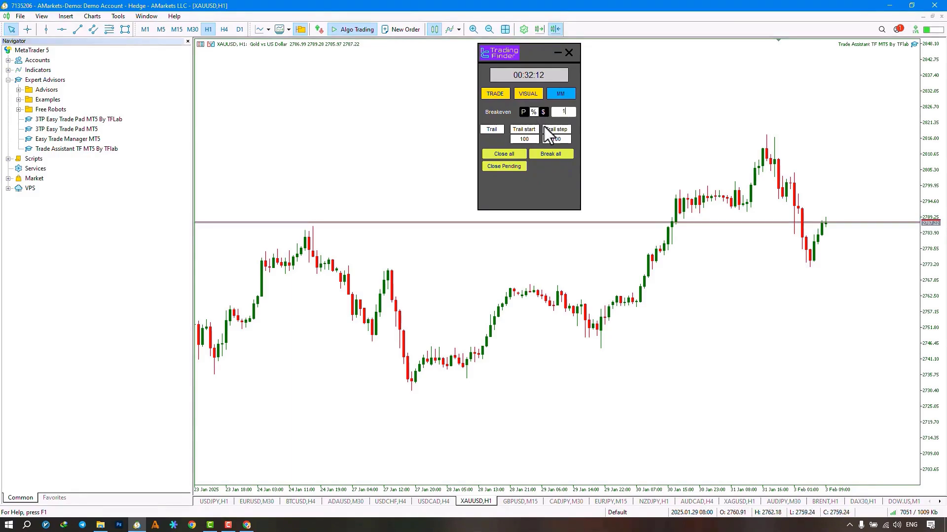
pyautogui.press('Return')
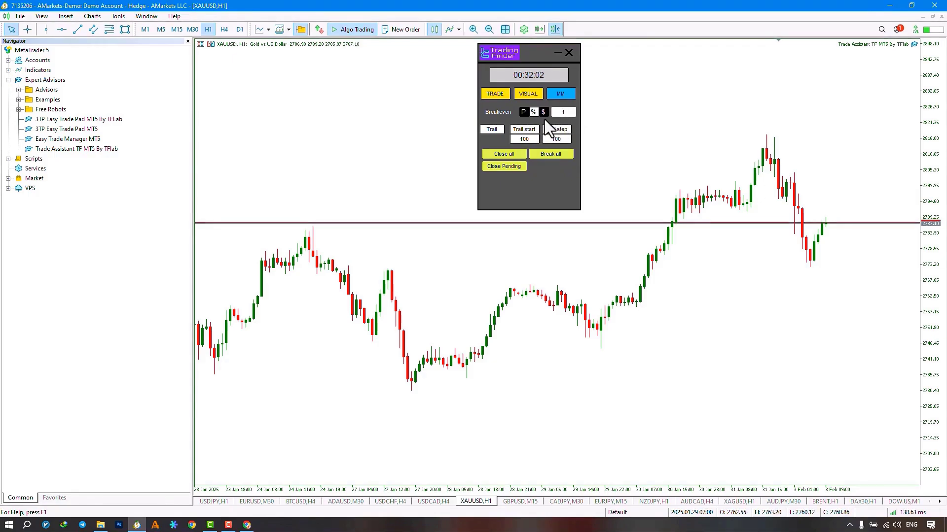
pyautogui.click(537, 113)
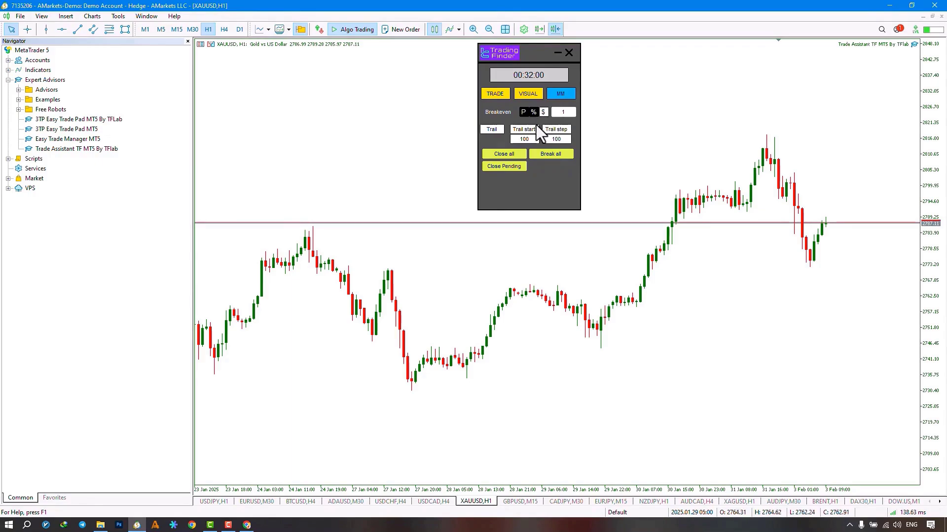
# Step: Set the breakeven to 1000 dollars and open a 1.00-lot market buy with a 1 percent stop loss and a 2R take profit
pyautogui.click(567, 113)
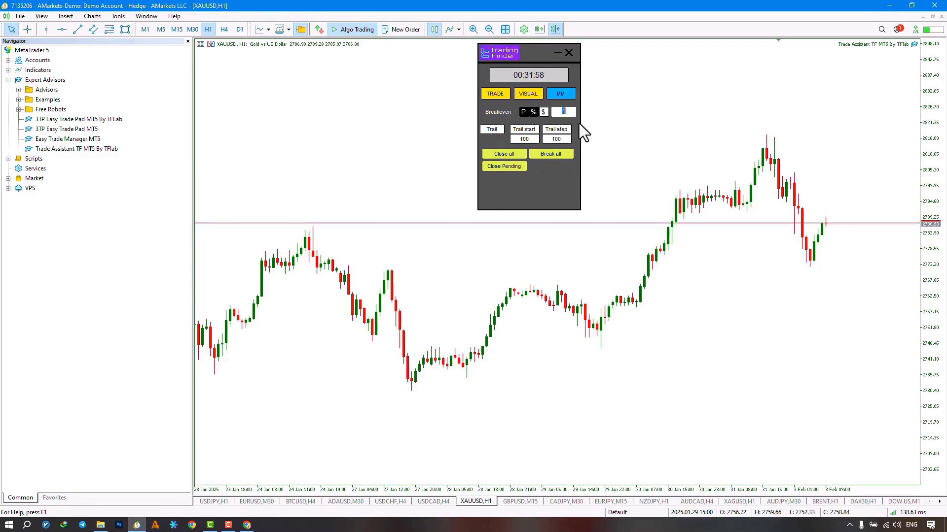
pyautogui.write('1000')
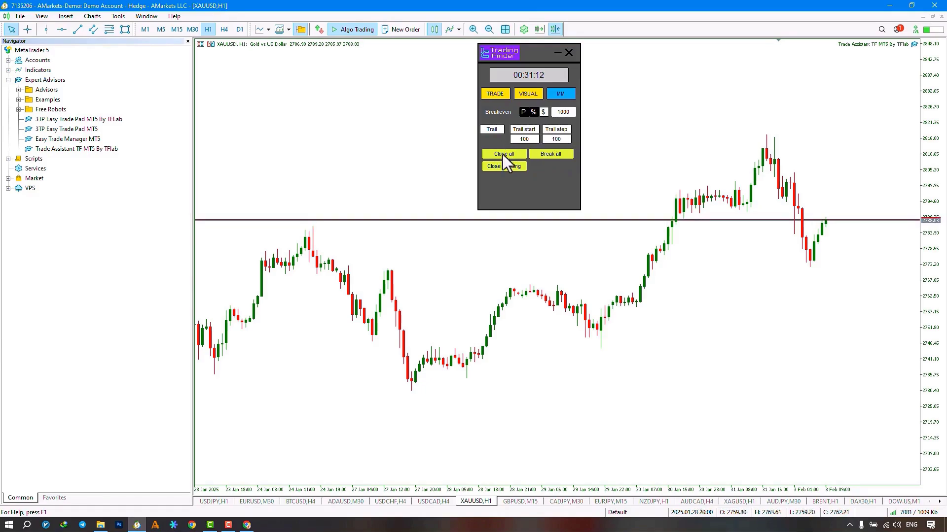
pyautogui.click(495, 94)
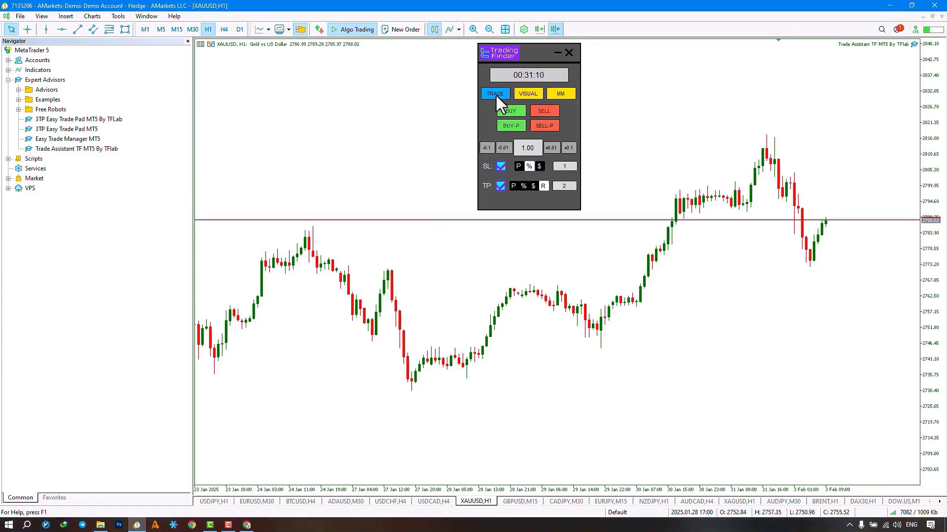
pyautogui.click(511, 111)
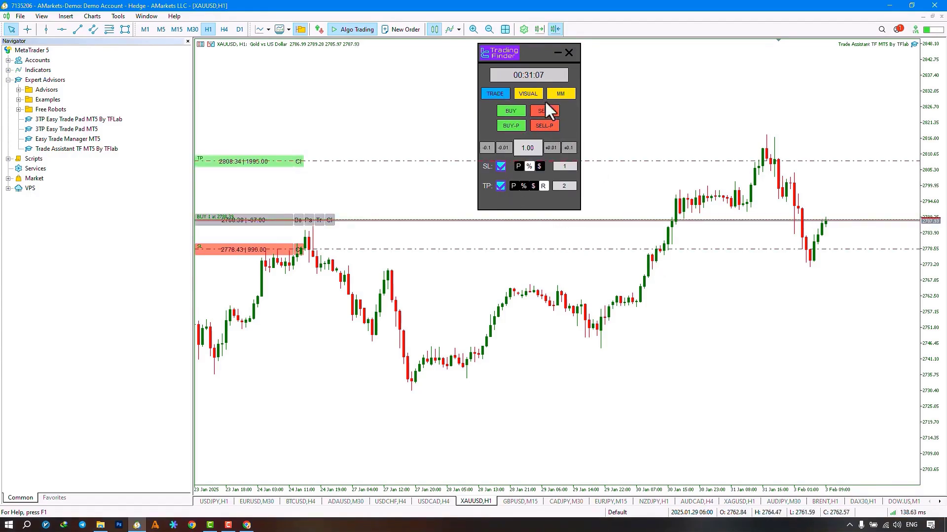
pyautogui.click(570, 94)
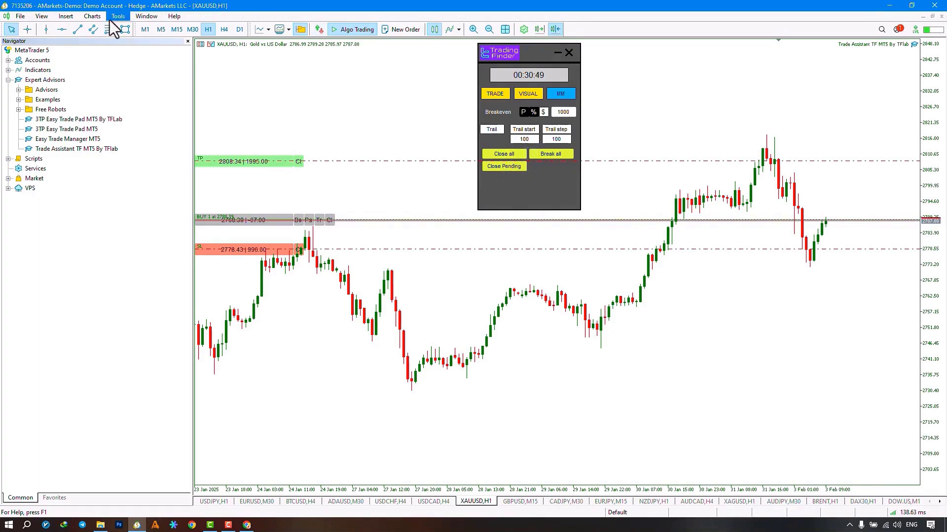
# Step: Draw a horizontal line on the chart at about 2795.96, between the buy entry and its take profit
pyautogui.click(62, 29)
pyautogui.click(416, 201)
pyautogui.moveTo(416, 201); pyautogui.dragTo(422, 197)
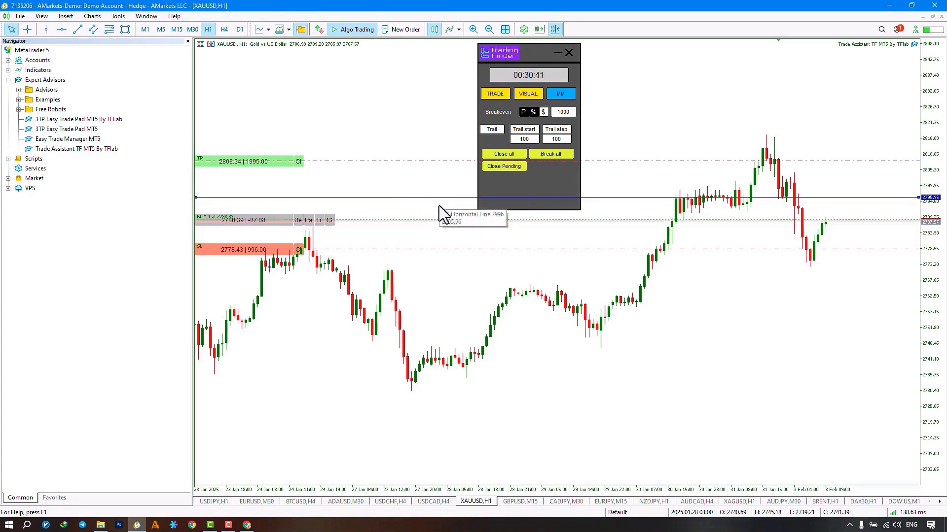
# Step: Measure the distance between the buy entry level and the horizontal line with the crosshair
pyautogui.middleClick(438, 205)
pyautogui.moveTo(426, 223); pyautogui.dragTo(436, 193)
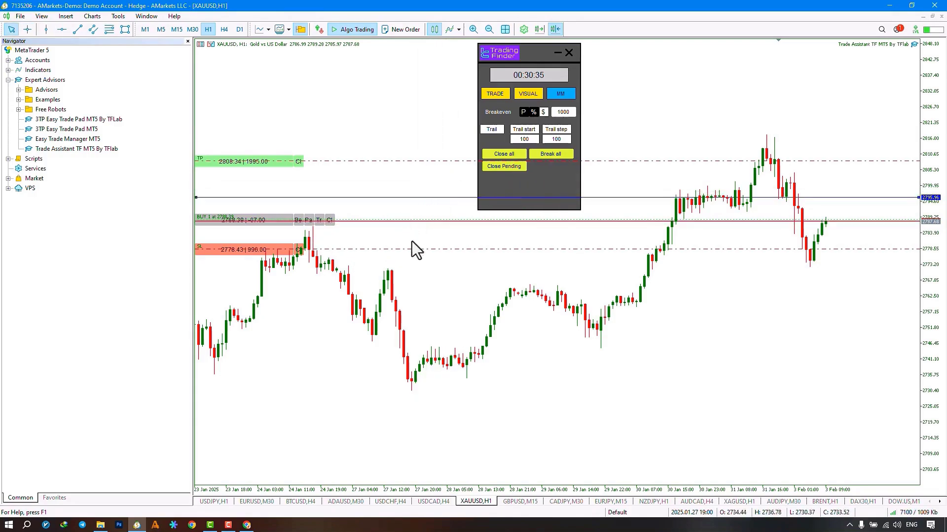
pyautogui.middleClick(432, 202)
pyautogui.scroll(2, 435, 197)
pyautogui.moveTo(435, 196); pyautogui.dragTo(436, 209)
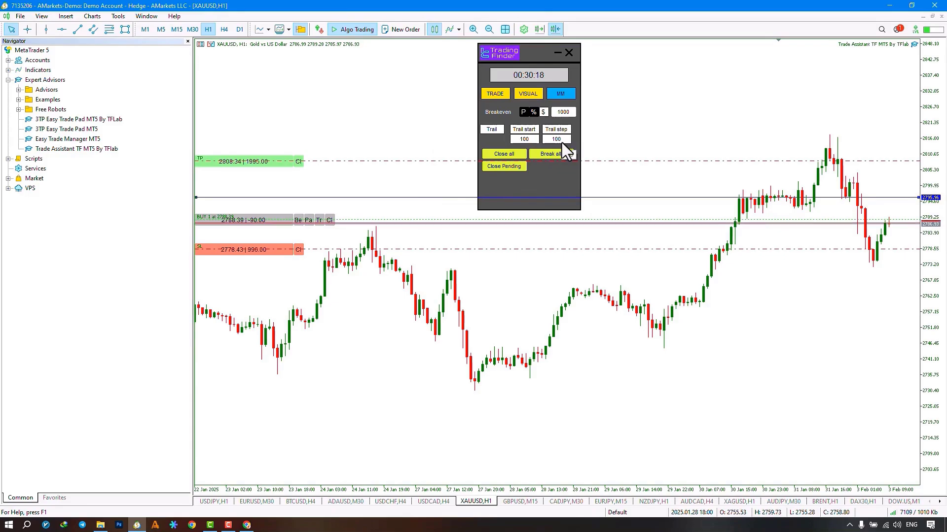
# Step: Add a second horizontal line at about 2802.8, between the first line and the take profit level
pyautogui.hotkey('ctrl', 'f')
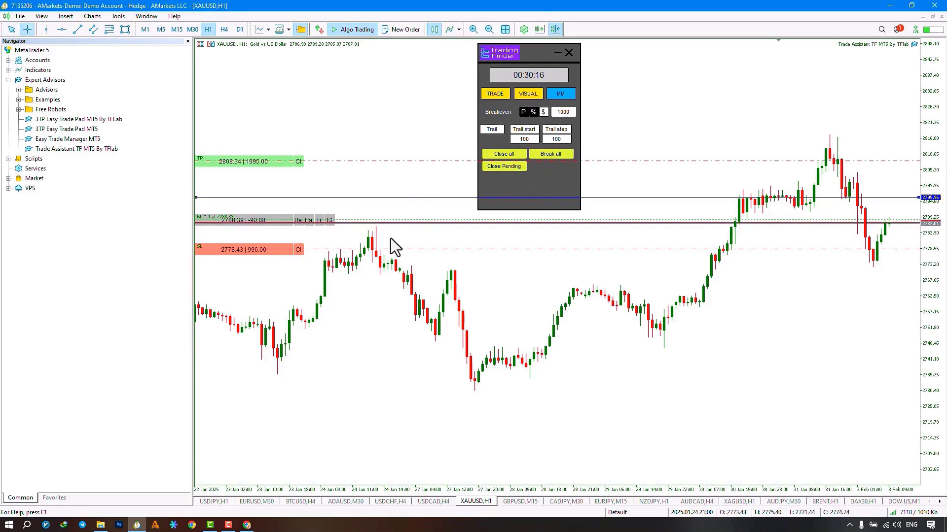
pyautogui.click(417, 195)
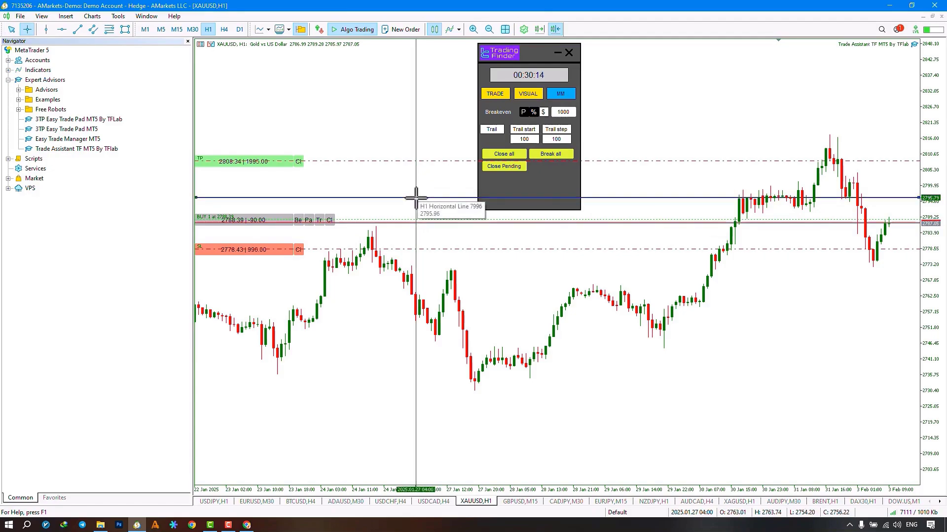
pyautogui.click(64, 29)
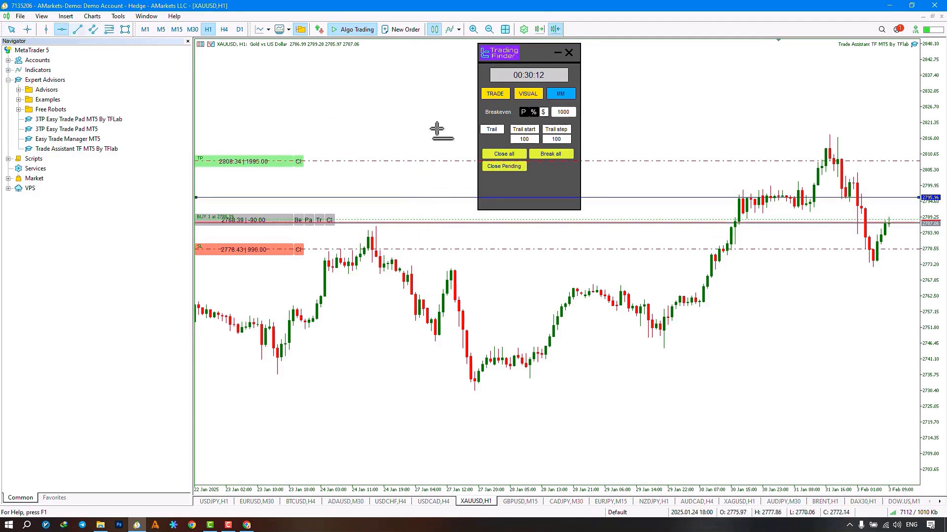
pyautogui.click(401, 177)
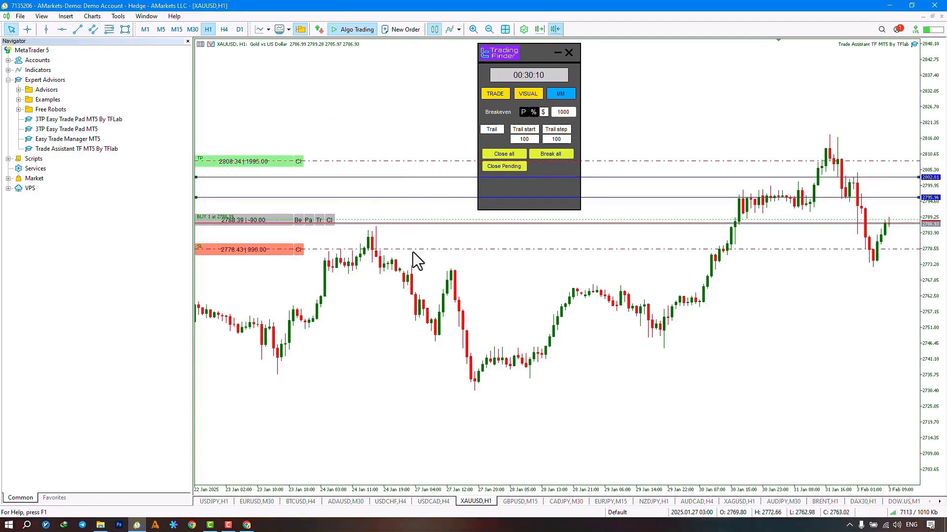
# Step: Check the gap between the two horizontal lines with the crosshair to illustrate the trail start and trail step
pyautogui.middleClick(428, 197)
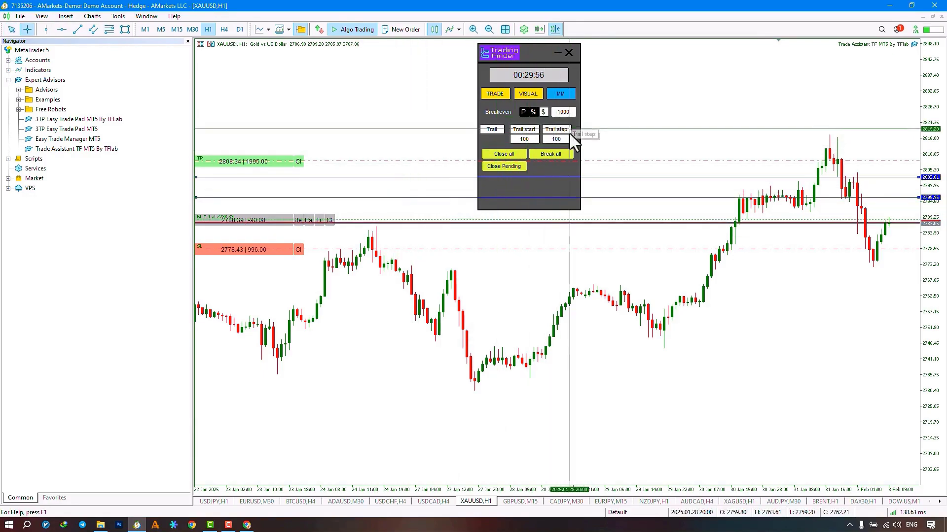
pyautogui.press('Escape')
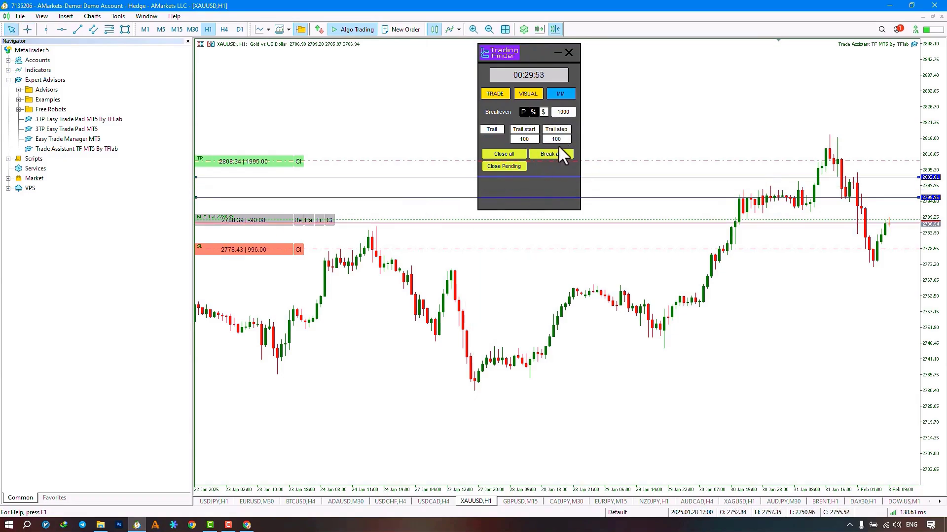
pyautogui.middleClick(416, 189)
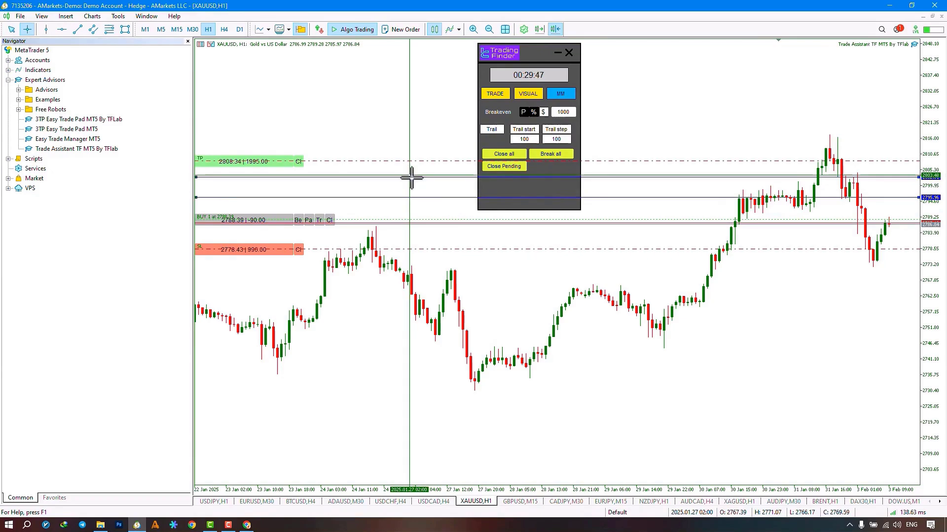
pyautogui.press('Escape')
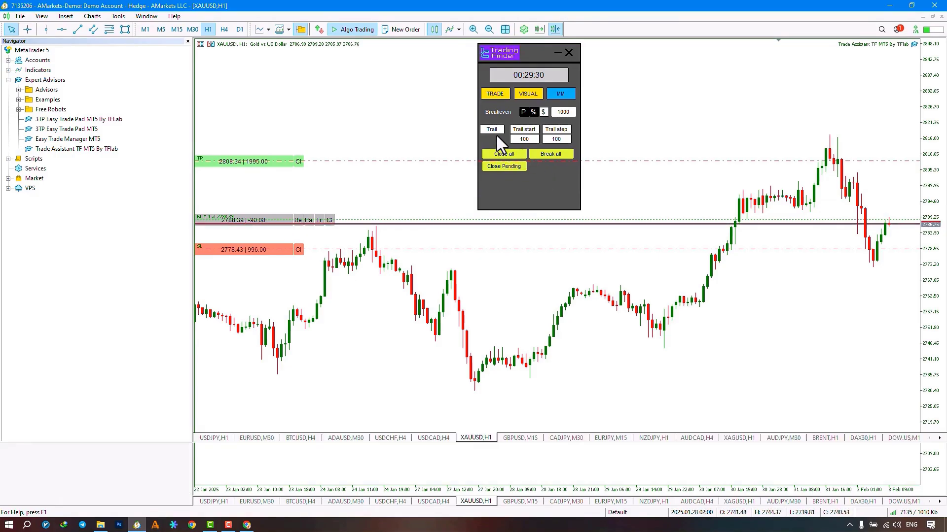
# Step: Show an enlarged list of open positions and open several alternating 1.00-lot market sells and buys
pyautogui.hotkey('ctrl', 't')
pyautogui.click(500, 94)
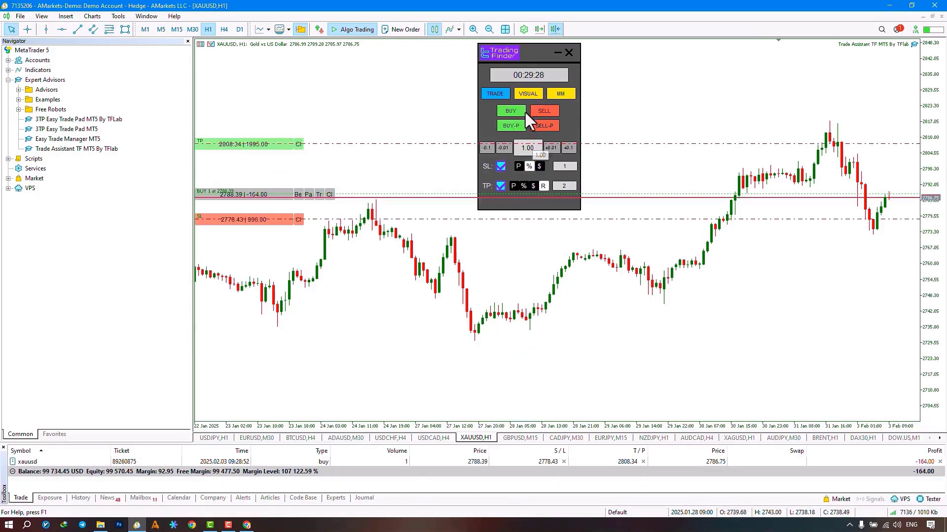
pyautogui.click(542, 111)
pyautogui.click(512, 112)
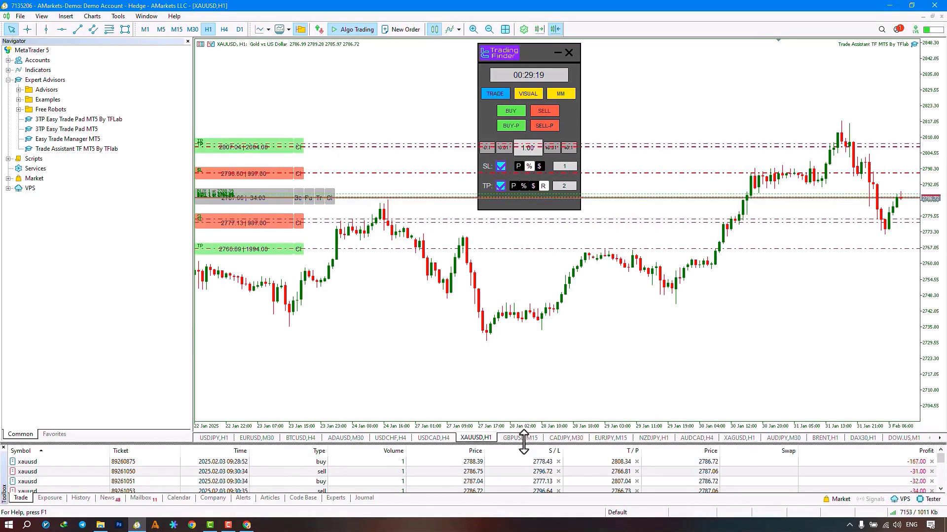
pyautogui.moveTo(524, 443); pyautogui.dragTo(530, 375)
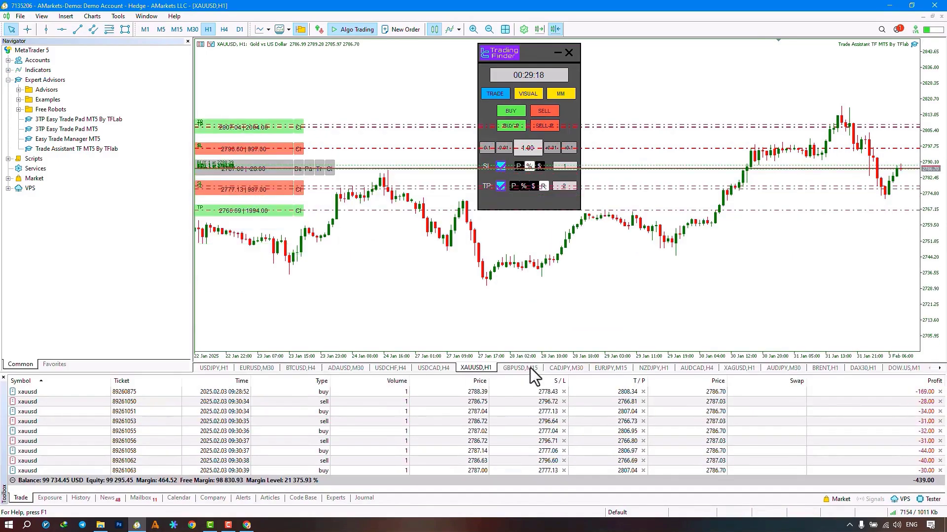
# Step: Close all open positions at once with the expert's money management controls, and hide the position list
pyautogui.click(552, 94)
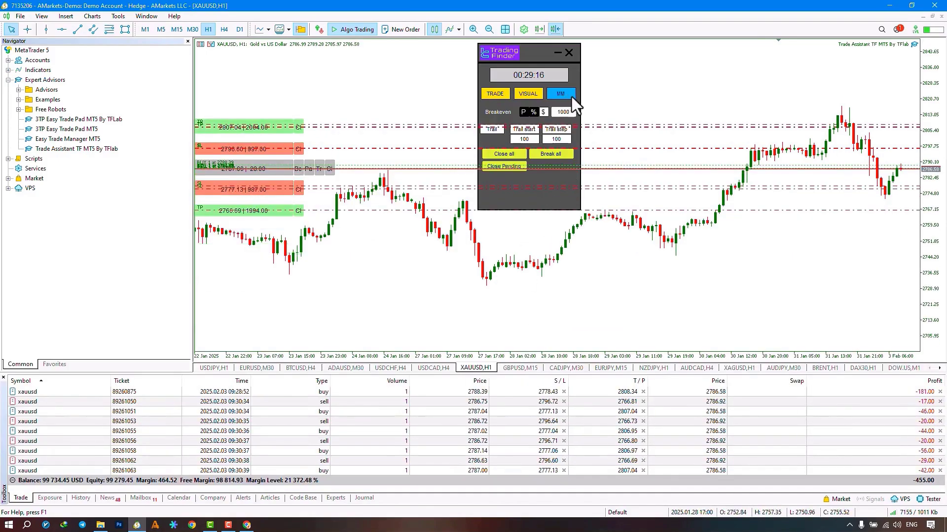
pyautogui.click(505, 154)
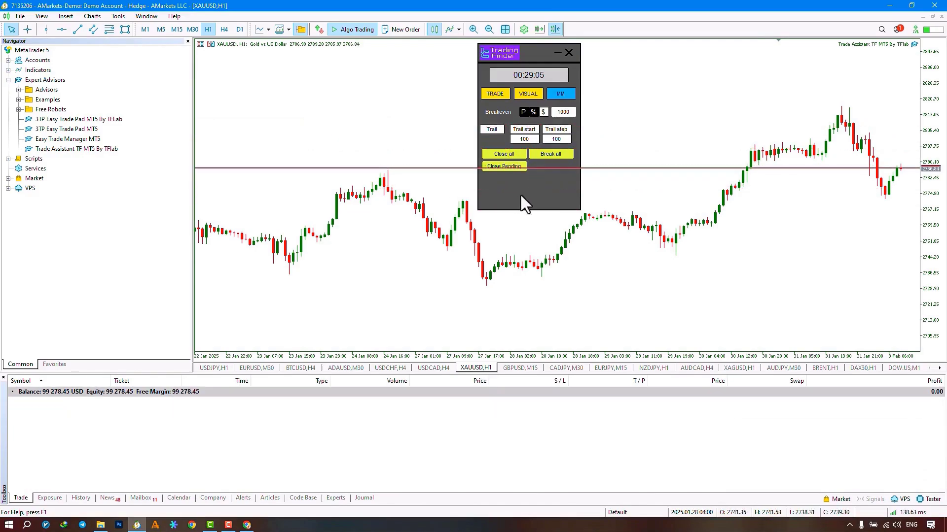
pyautogui.hotkey('ctrl', 't')
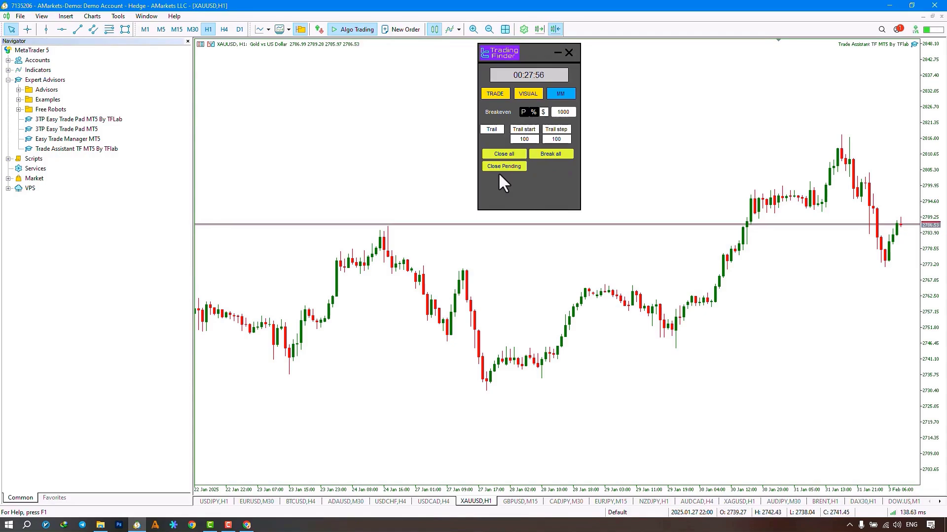
# Step: Place a pending sell, a pending buy and another pending sell at 2774.05, each with 1.00 lot
pyautogui.click(498, 95)
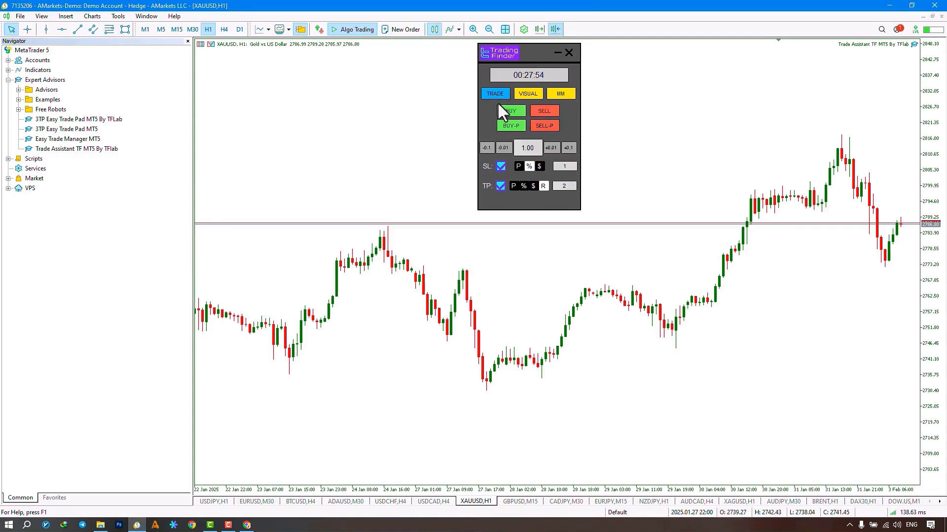
pyautogui.click(543, 126)
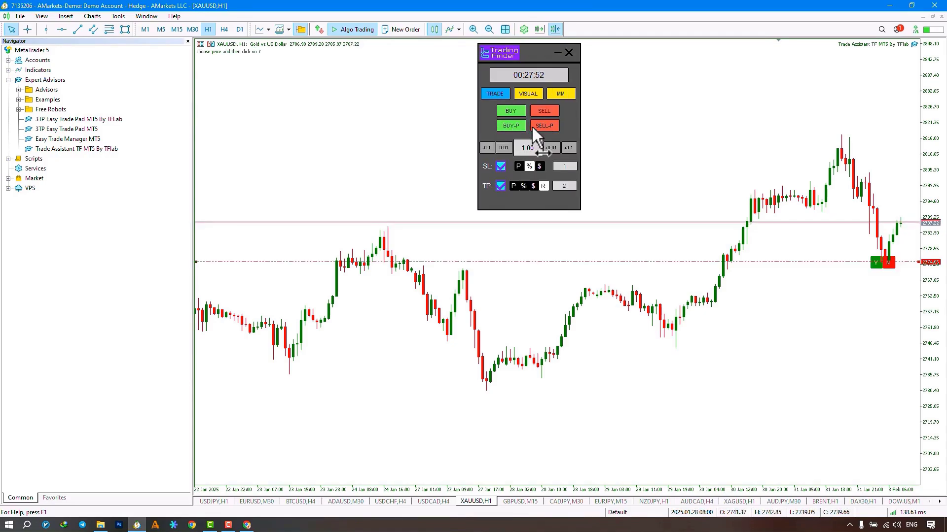
pyautogui.click(876, 263)
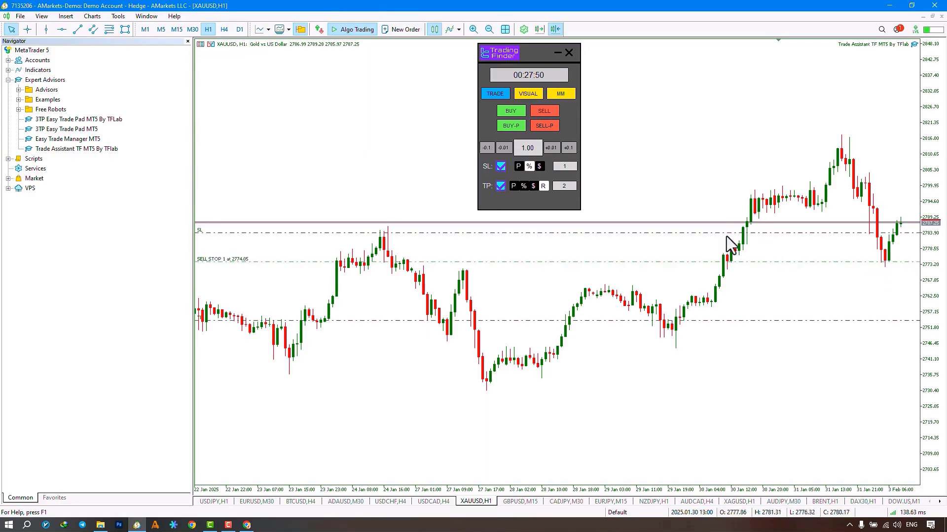
pyautogui.click(519, 124)
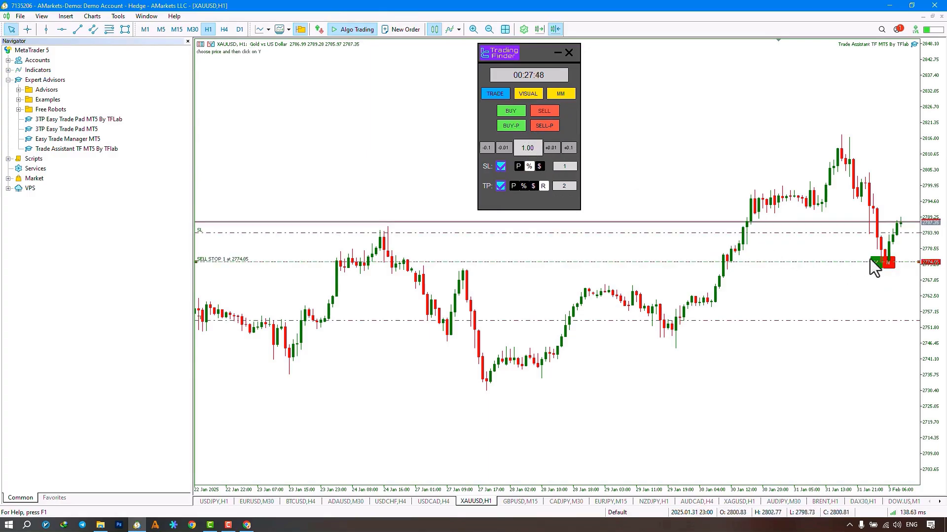
pyautogui.click(876, 264)
pyautogui.click(548, 125)
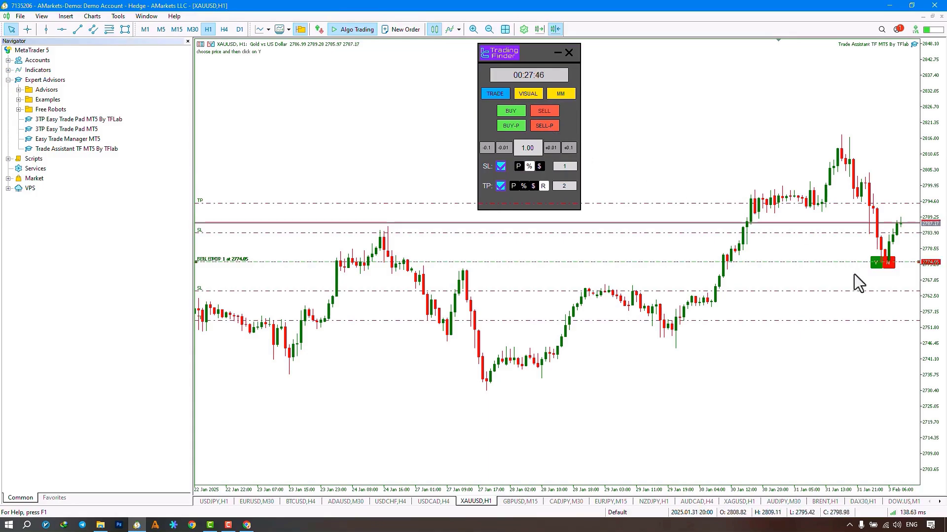
pyautogui.click(876, 264)
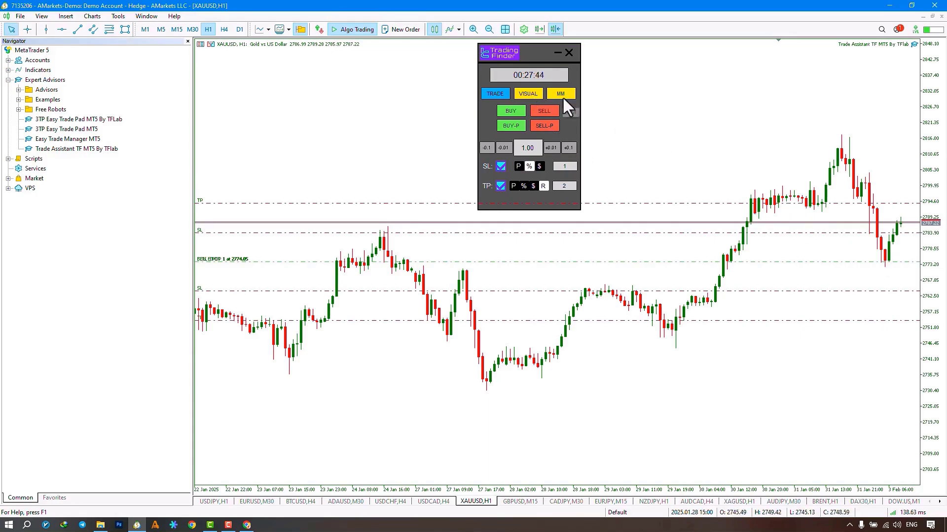
# Step: Delete all pending orders at once with the expert's money management controls
pyautogui.click(562, 95)
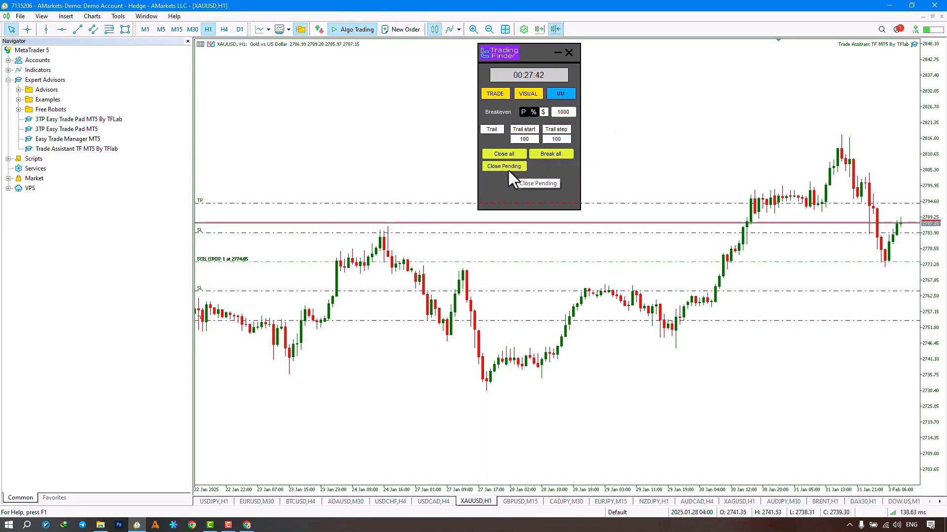
pyautogui.click(501, 166)
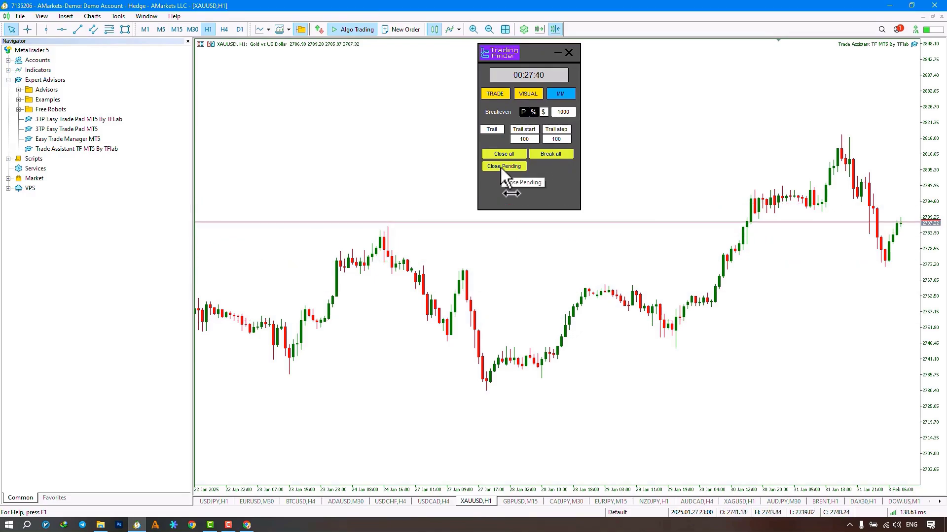